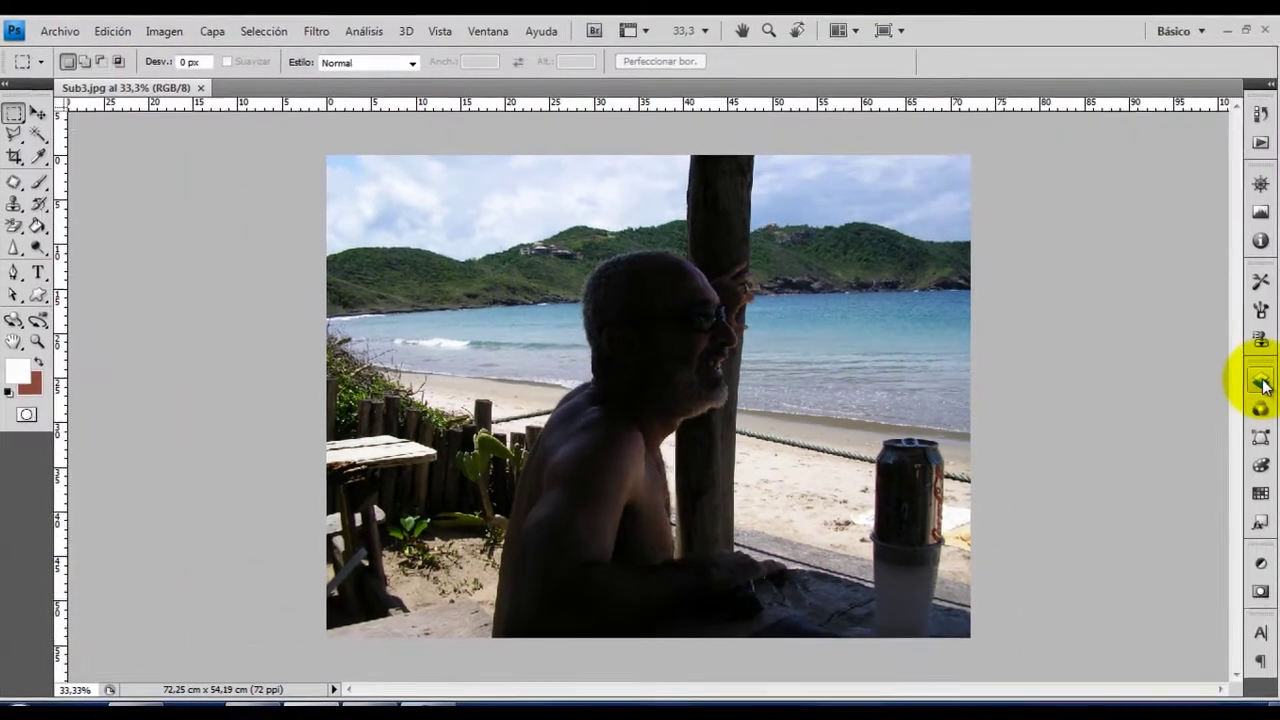
View the Rojo, Verde and Azul channels one at a time in Canales, ending on Azul
left_click(1259, 382)
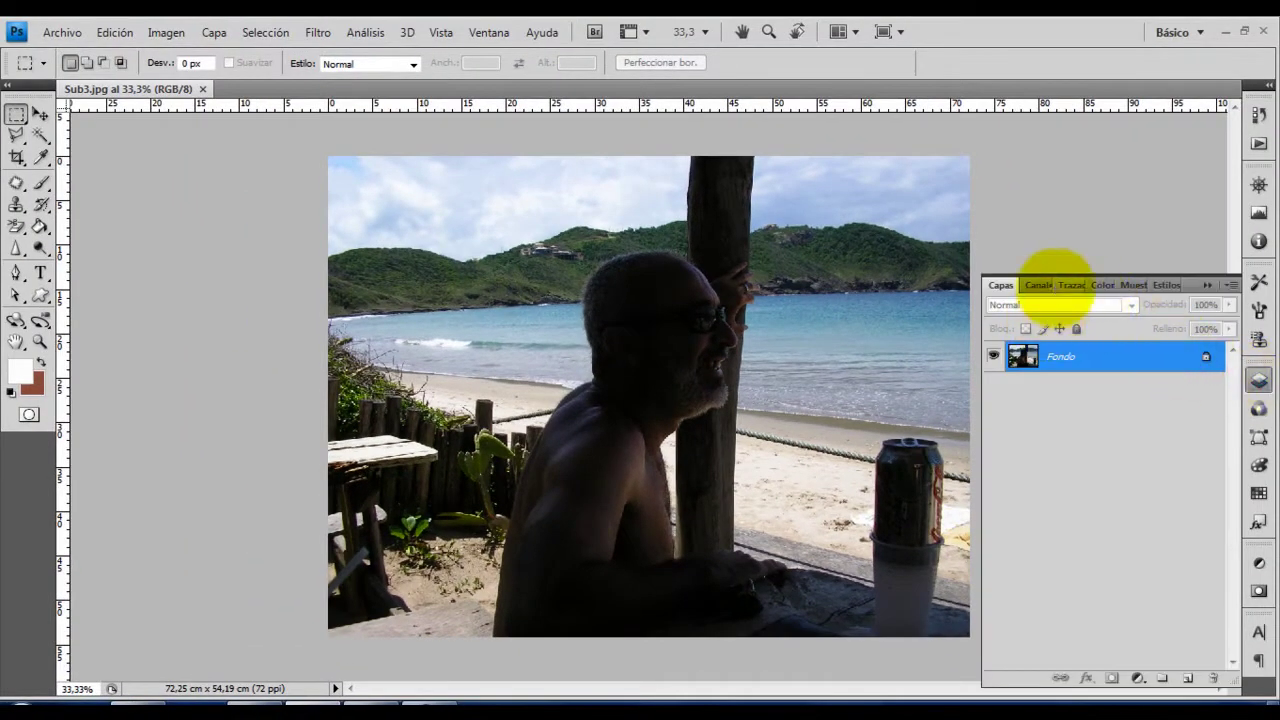
left_click(1037, 285)
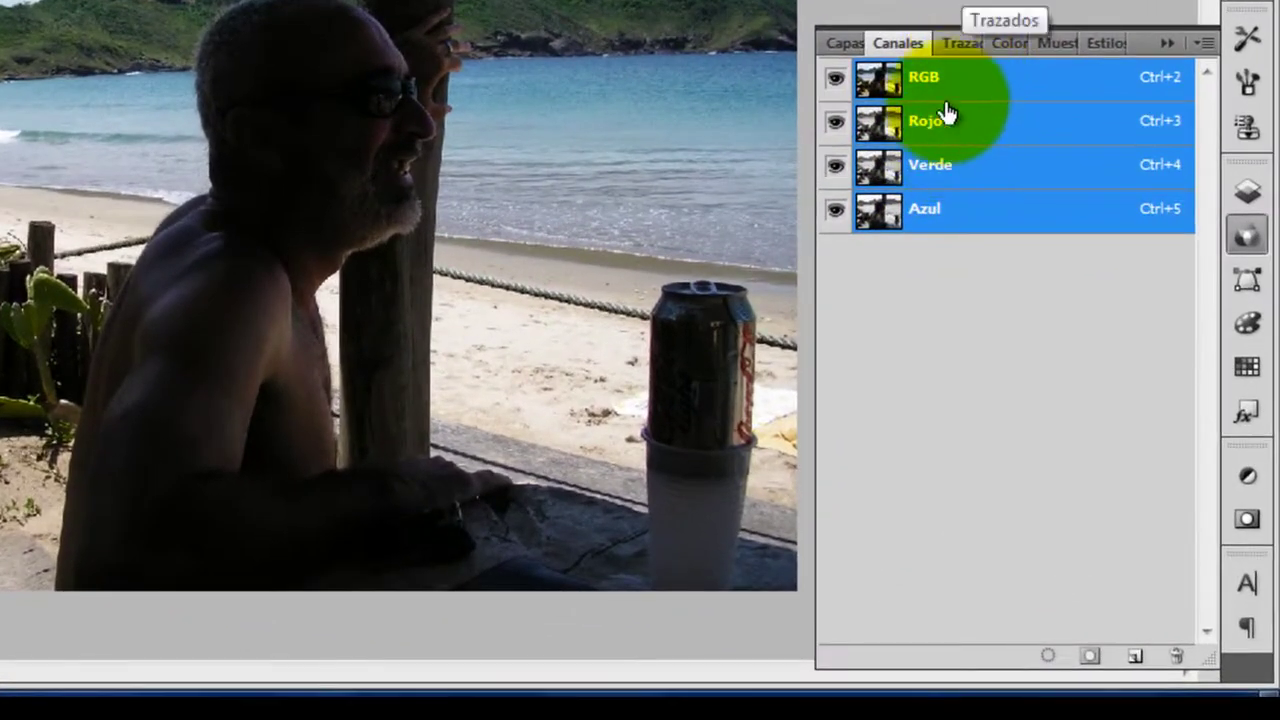
left_click(940, 118)
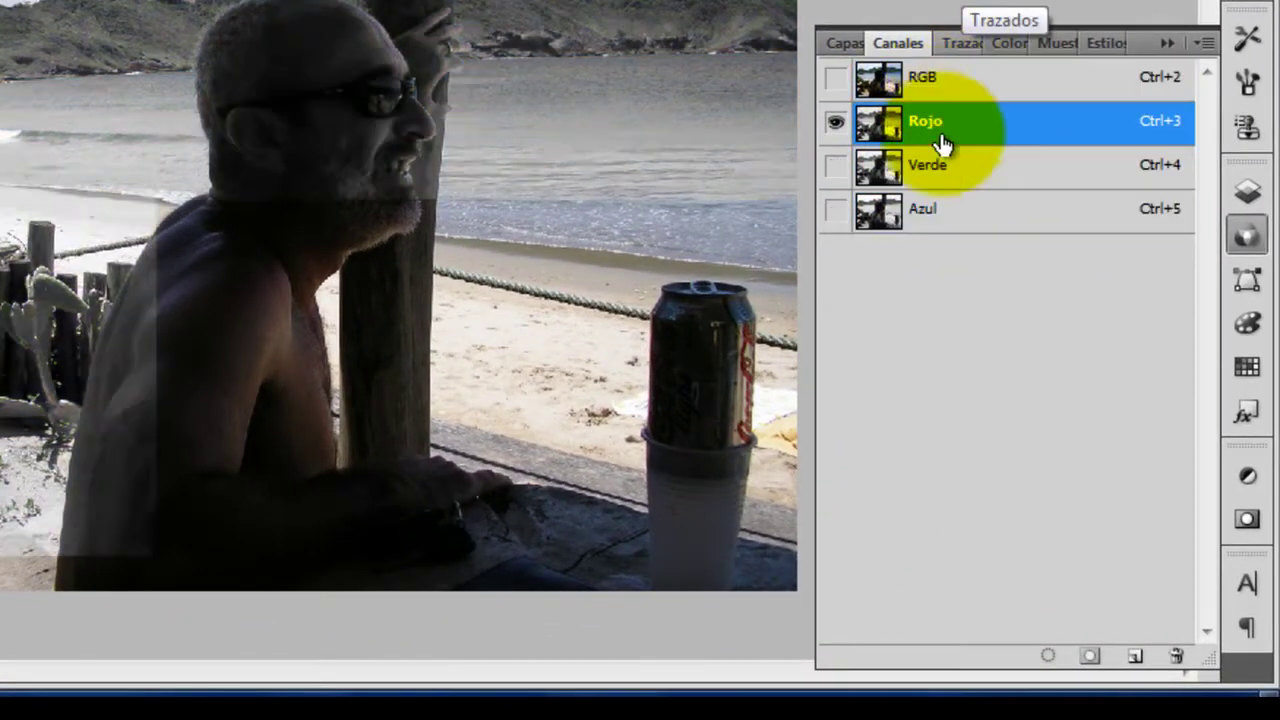
left_click(943, 168)
left_click(953, 220)
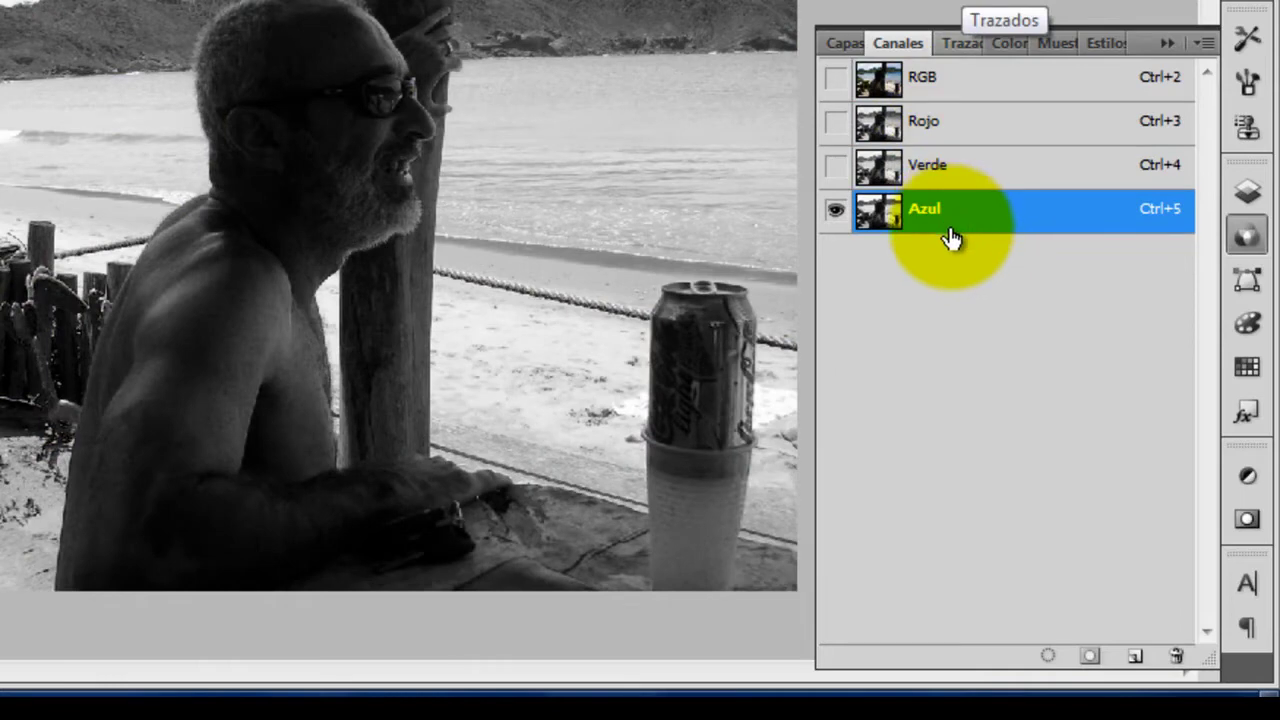
left_click(948, 170)
left_click(943, 122)
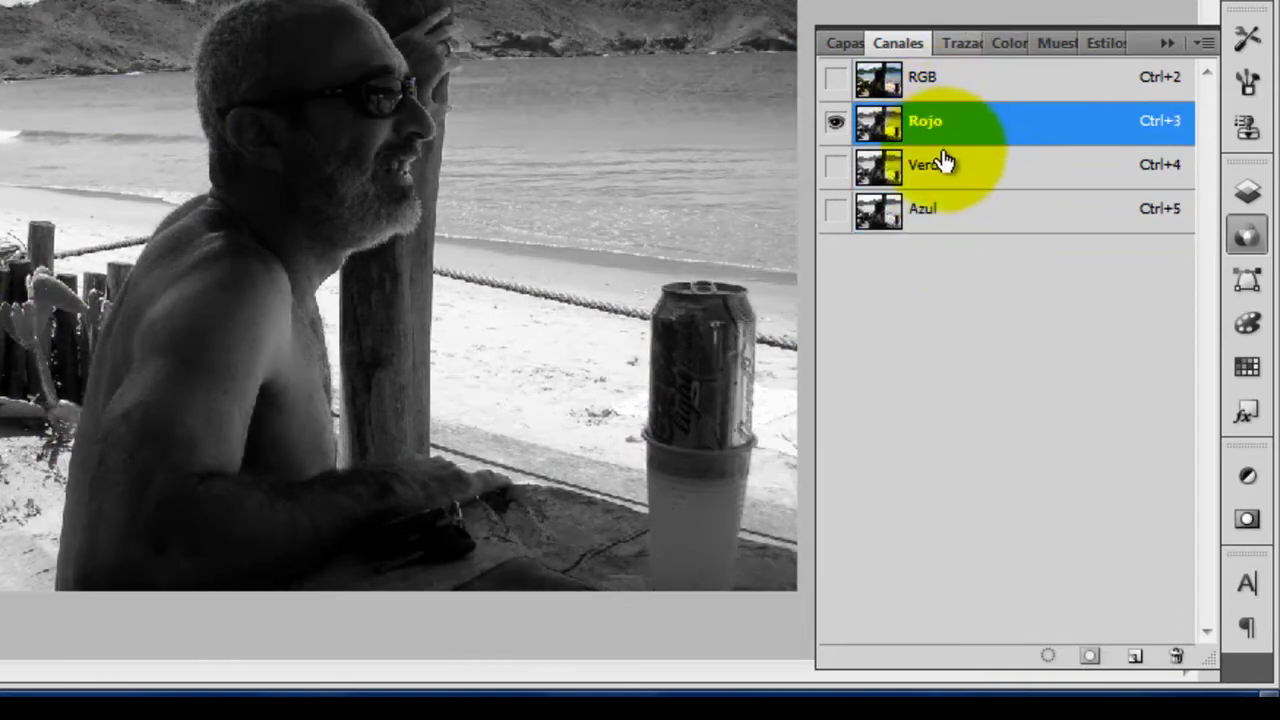
left_click(943, 165)
left_click(940, 210)
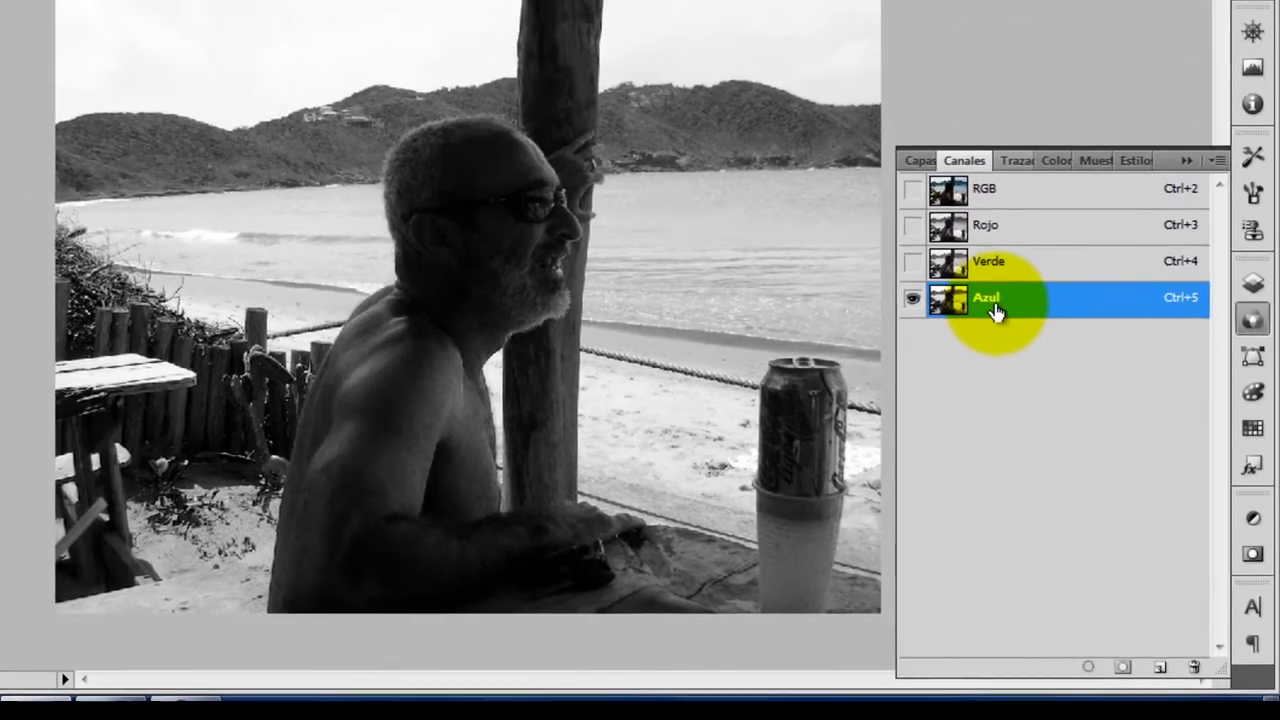
Duplicate the Azul channel as 'Azul copia' and show only the copy
right_click(1016, 312)
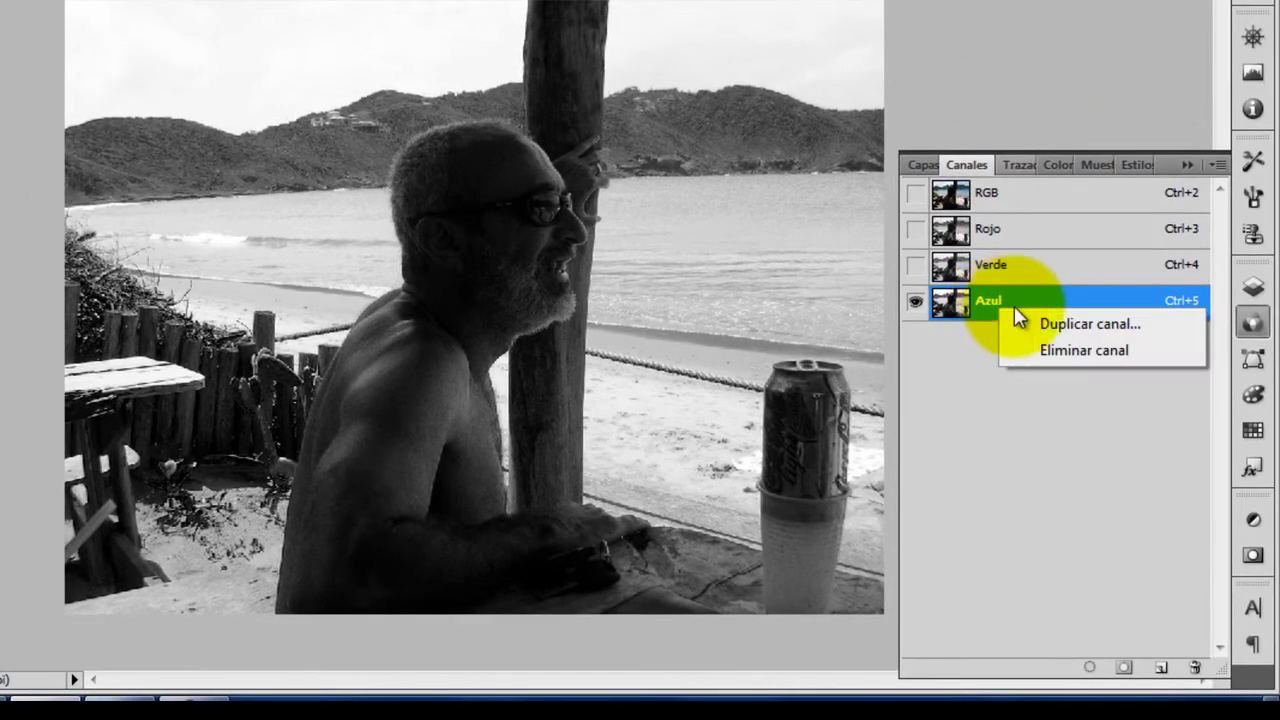
left_click(1062, 324)
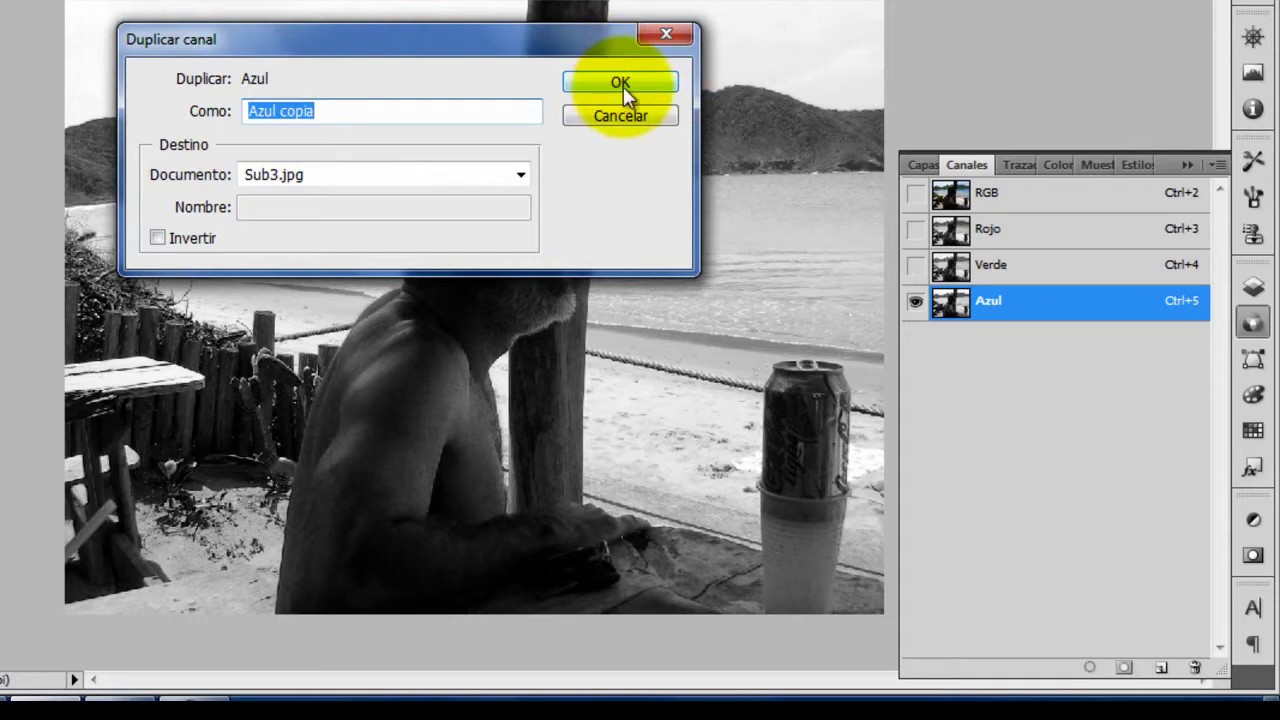
left_click(621, 84)
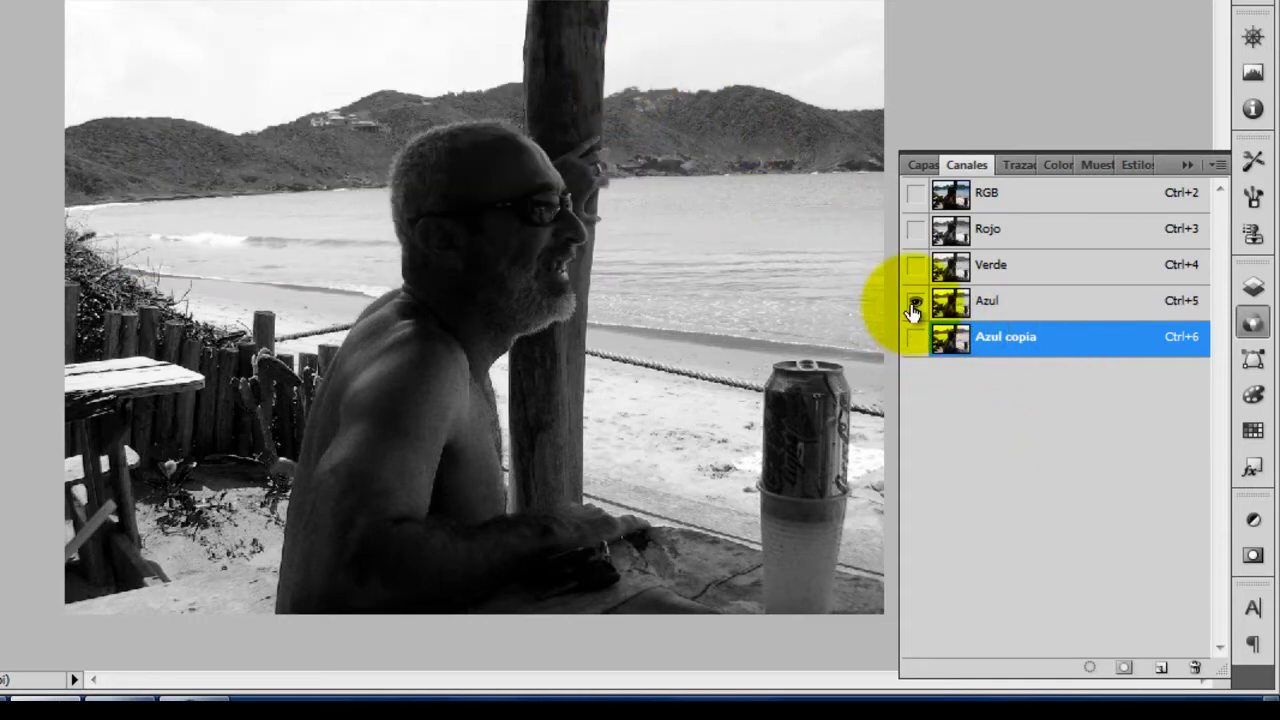
left_click(916, 337)
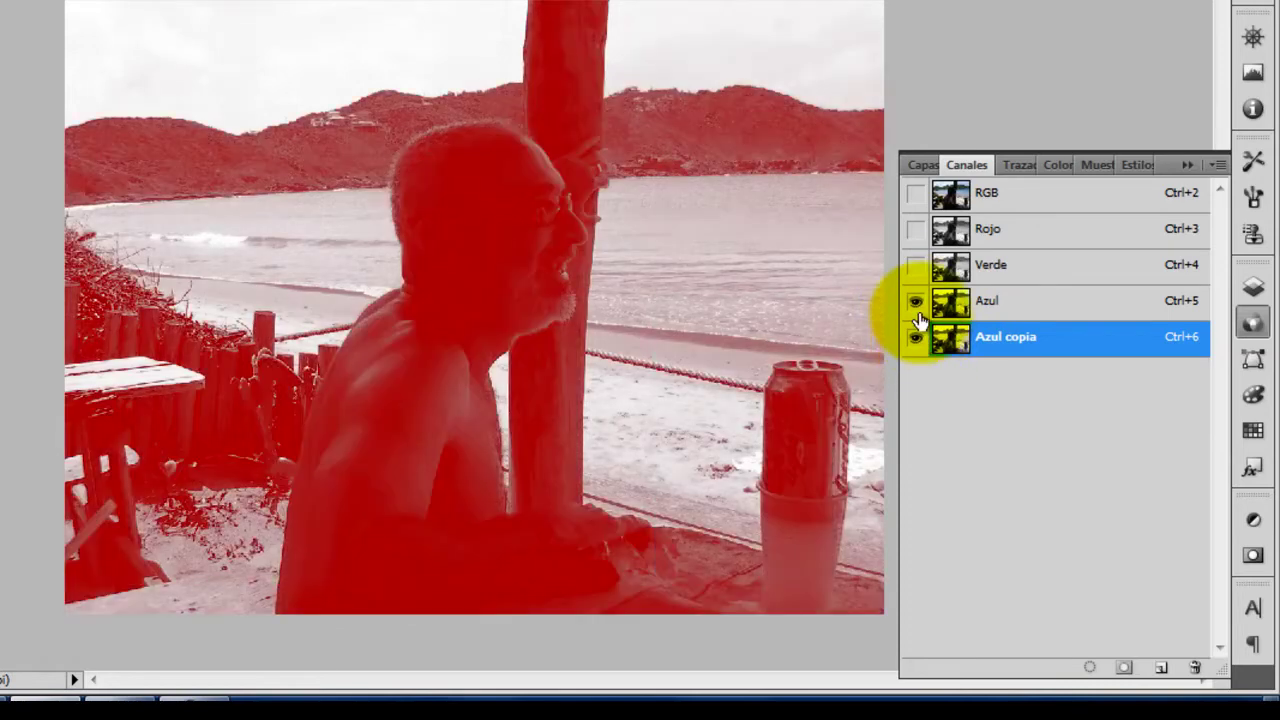
left_click(916, 302)
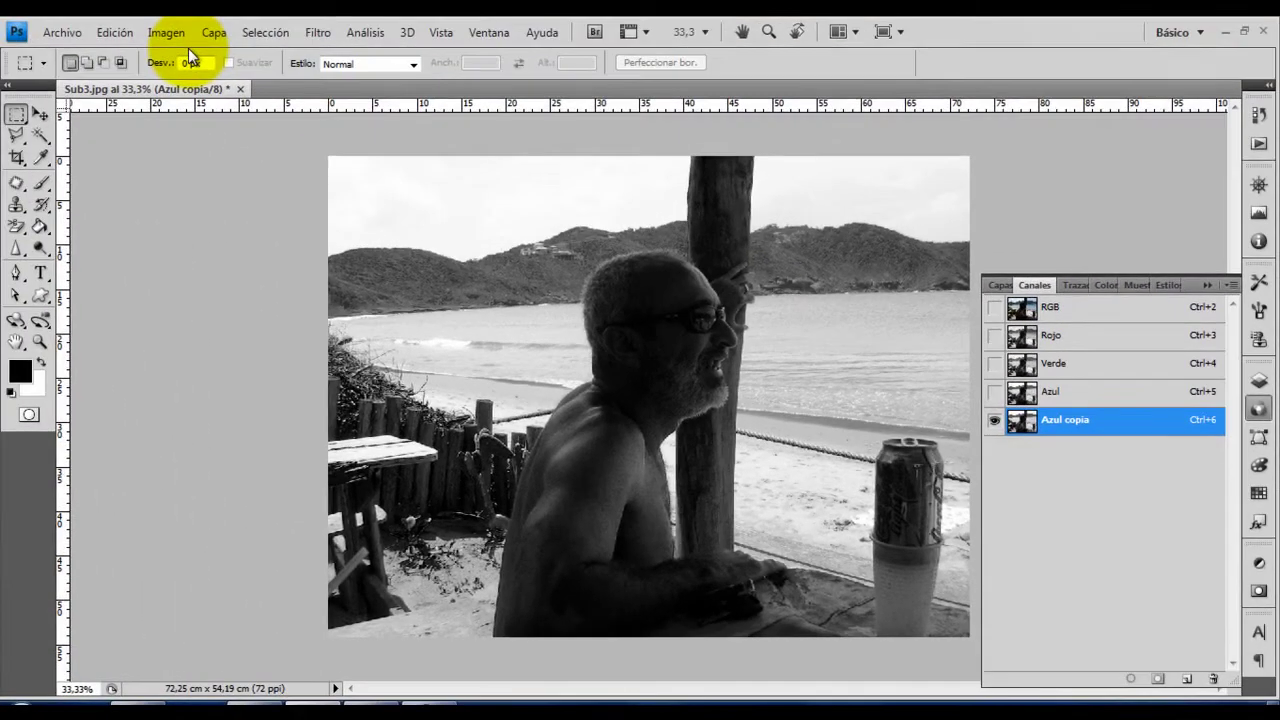
In Niveles, set Azul copia's black input to 112 and white input to 134
key("Return")
left_click(166, 32)
mouse_move(178, 81)
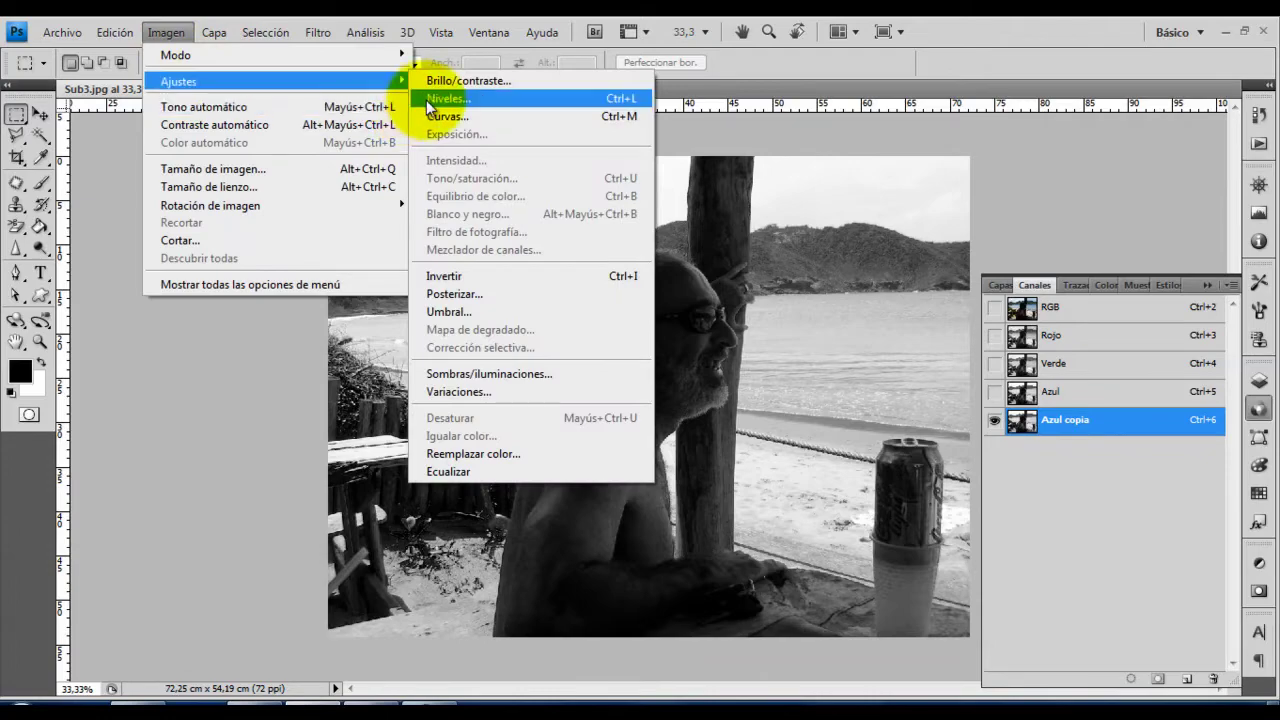
left_click(430, 100)
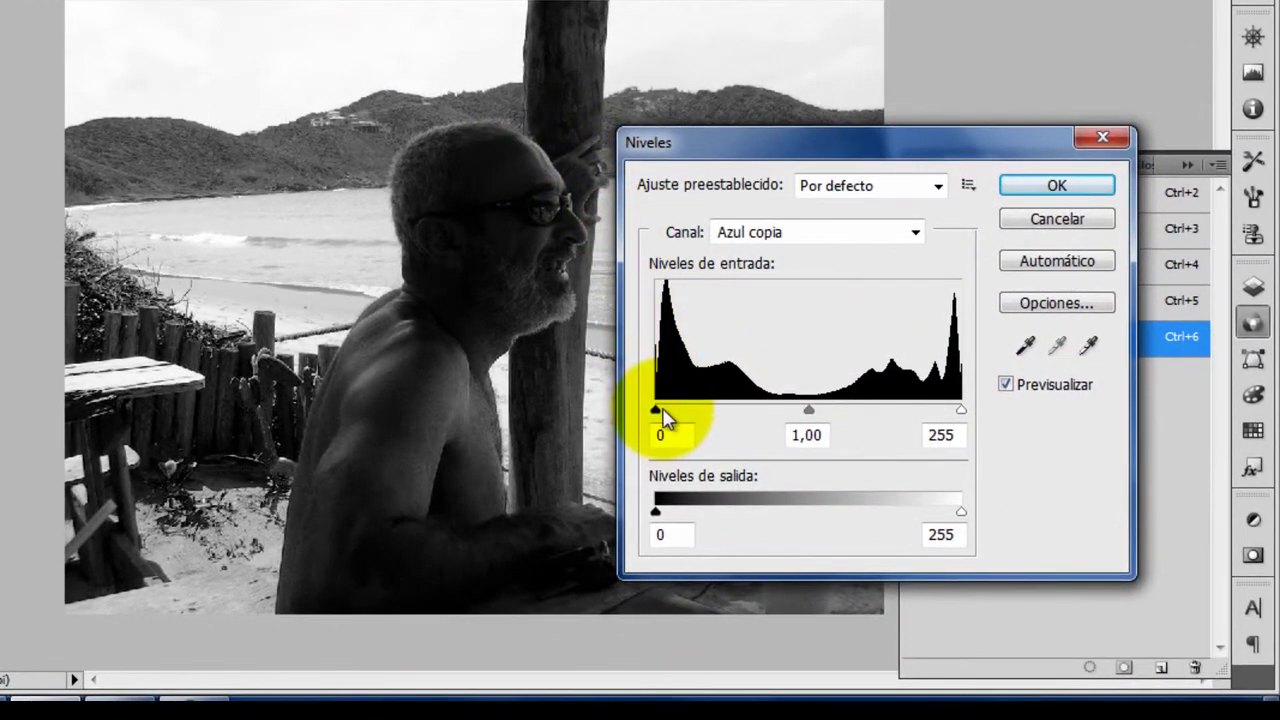
left_click_drag(660, 413, 765, 433)
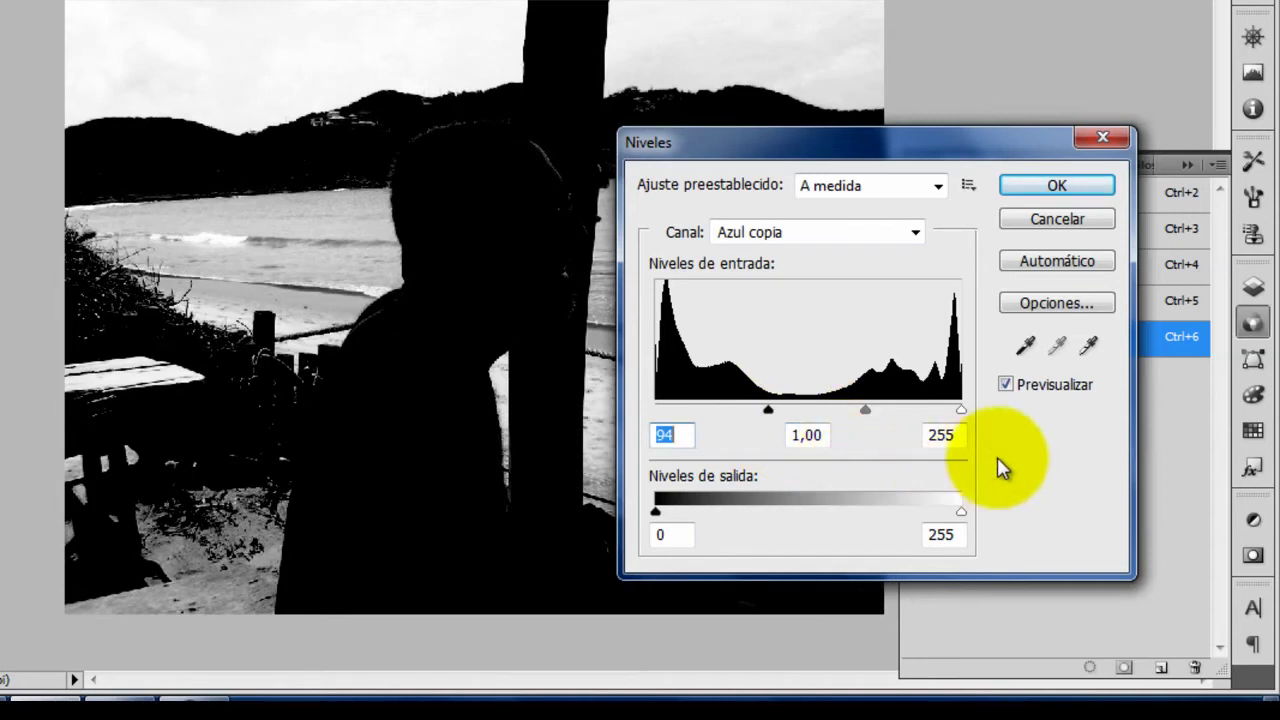
left_click_drag(962, 410, 791, 410)
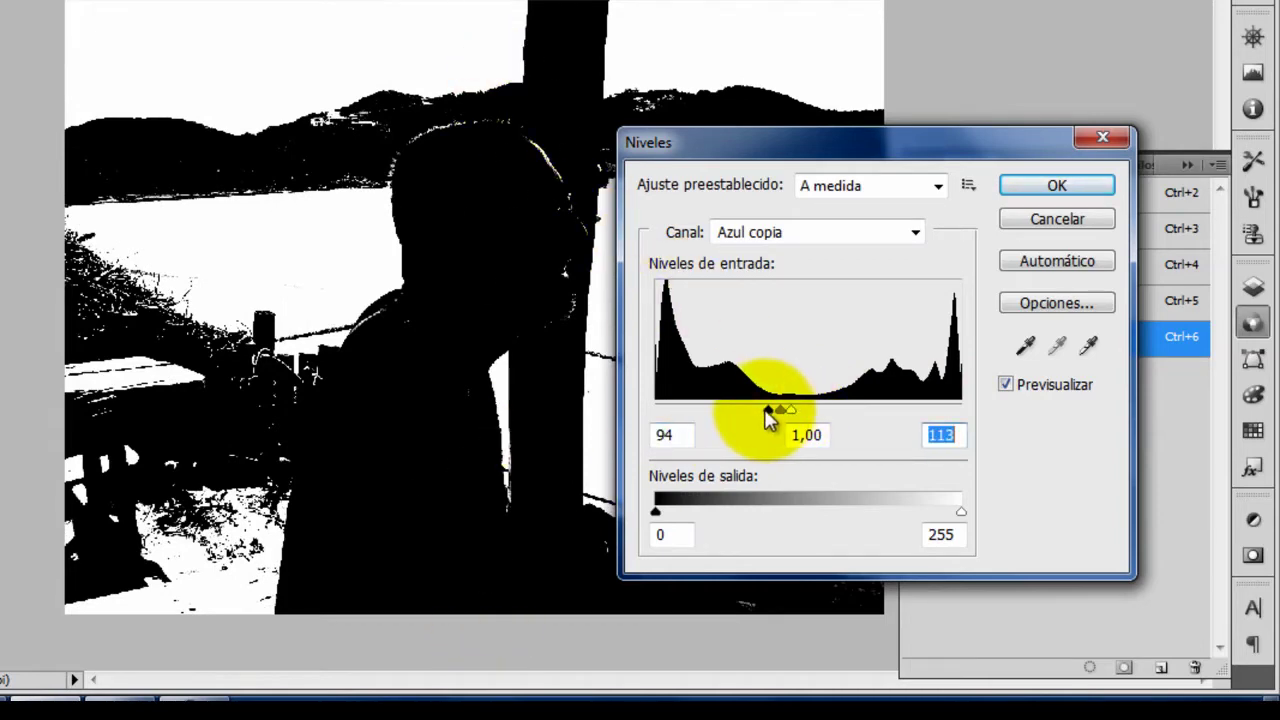
left_click_drag(766, 411, 664, 410)
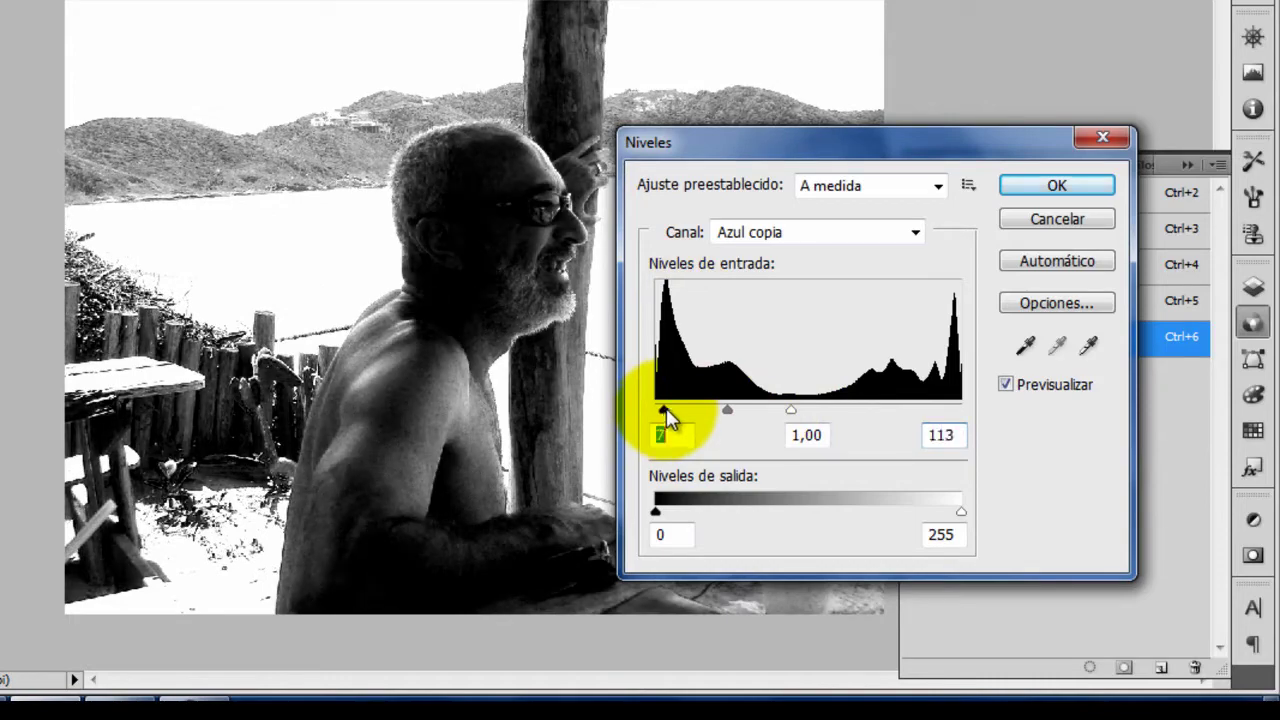
left_click_drag(789, 411, 676, 412)
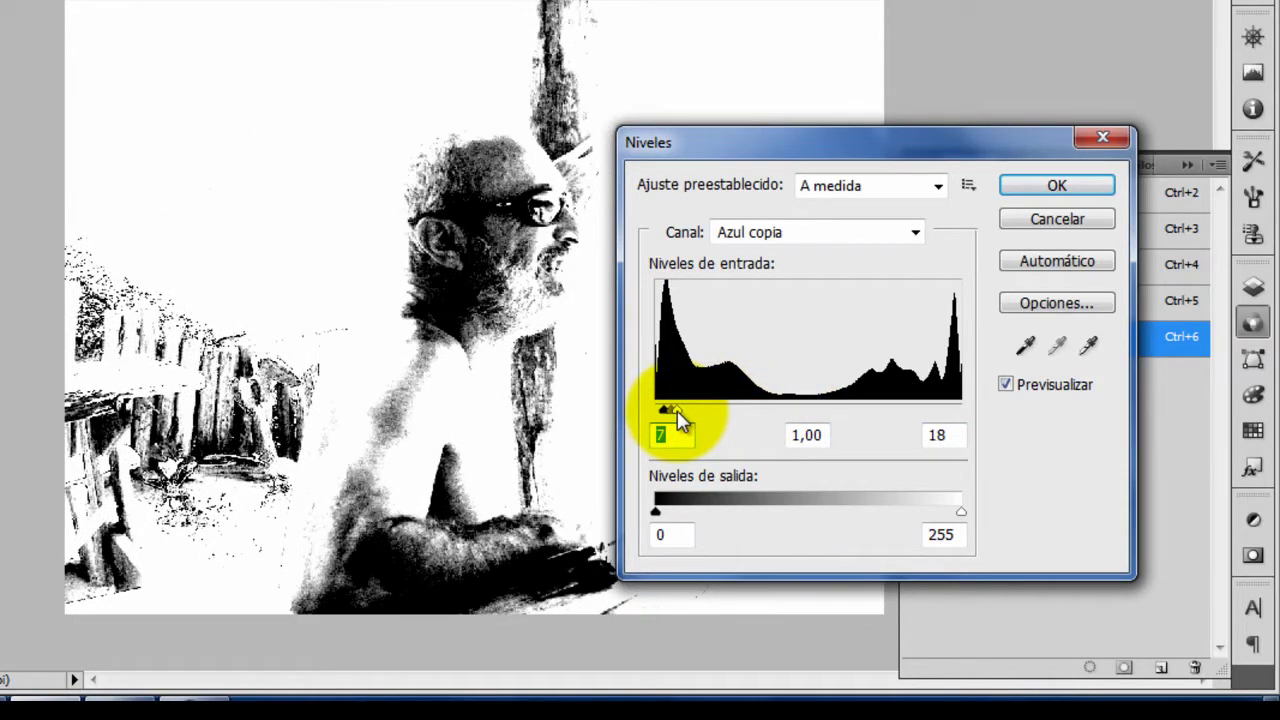
mouse_move(678, 411)
left_mouse_down()
mouse_move(963, 434)
mouse_move(846, 435)
left_mouse_up()
left_click_drag(667, 418, 822, 422)
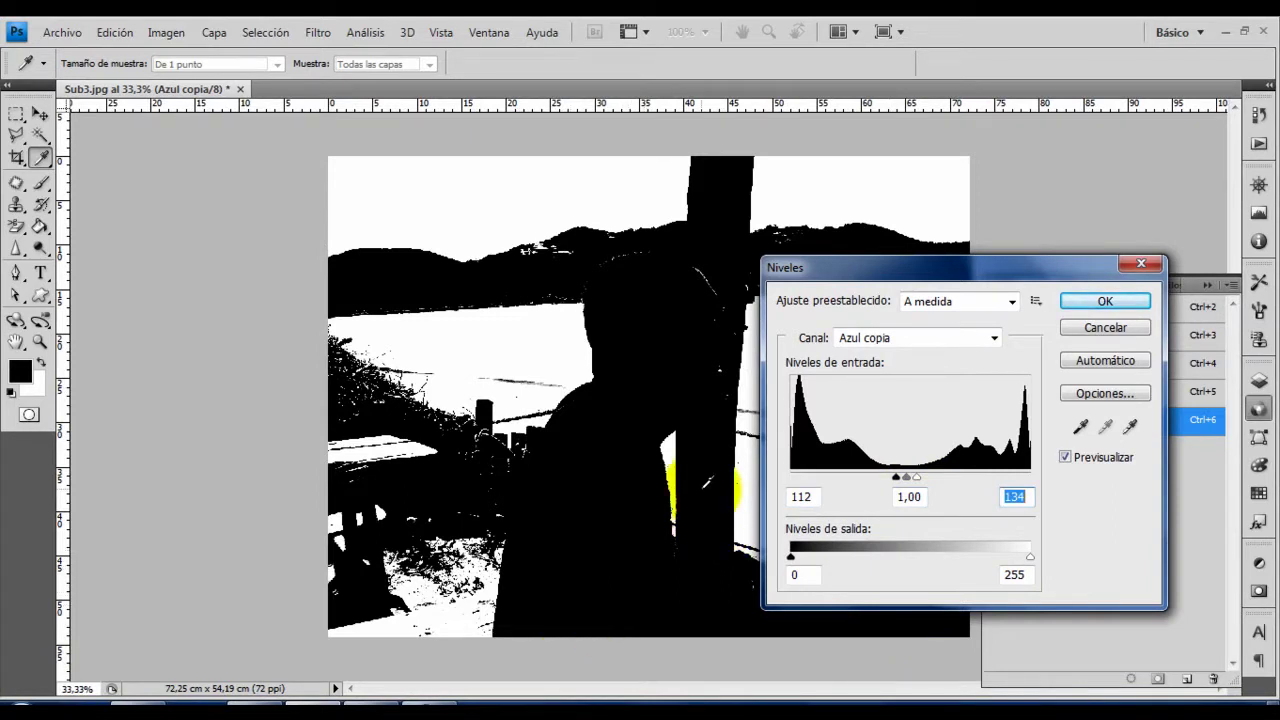
Apply the Levels and load Azul copia's white areas as a selection
left_click(1113, 300)
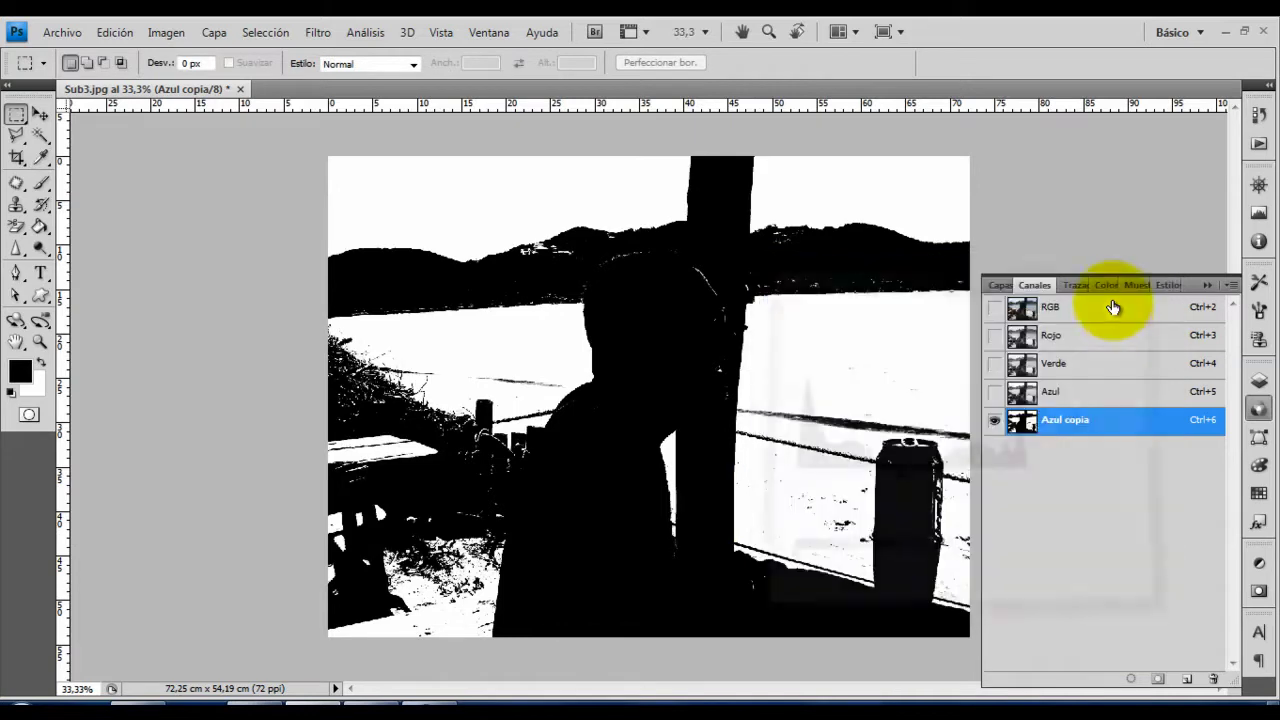
left_click(1027, 430, "ctrl")
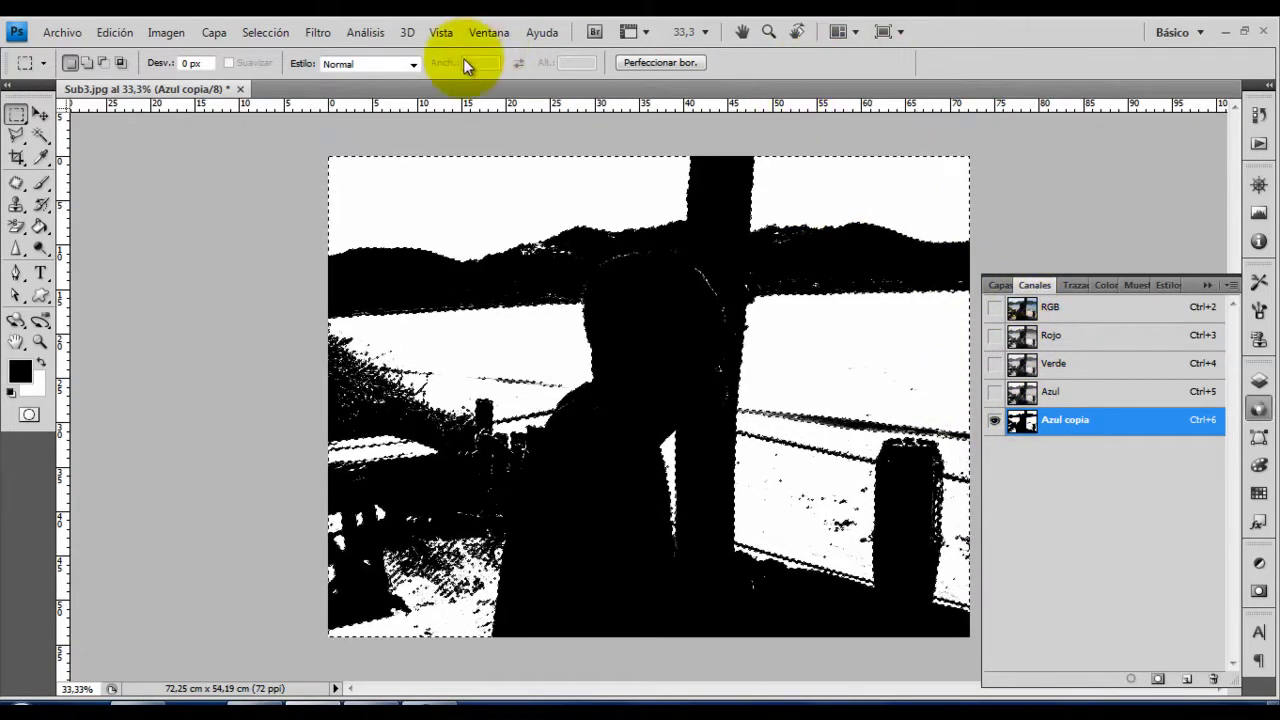
left_click(279, 34)
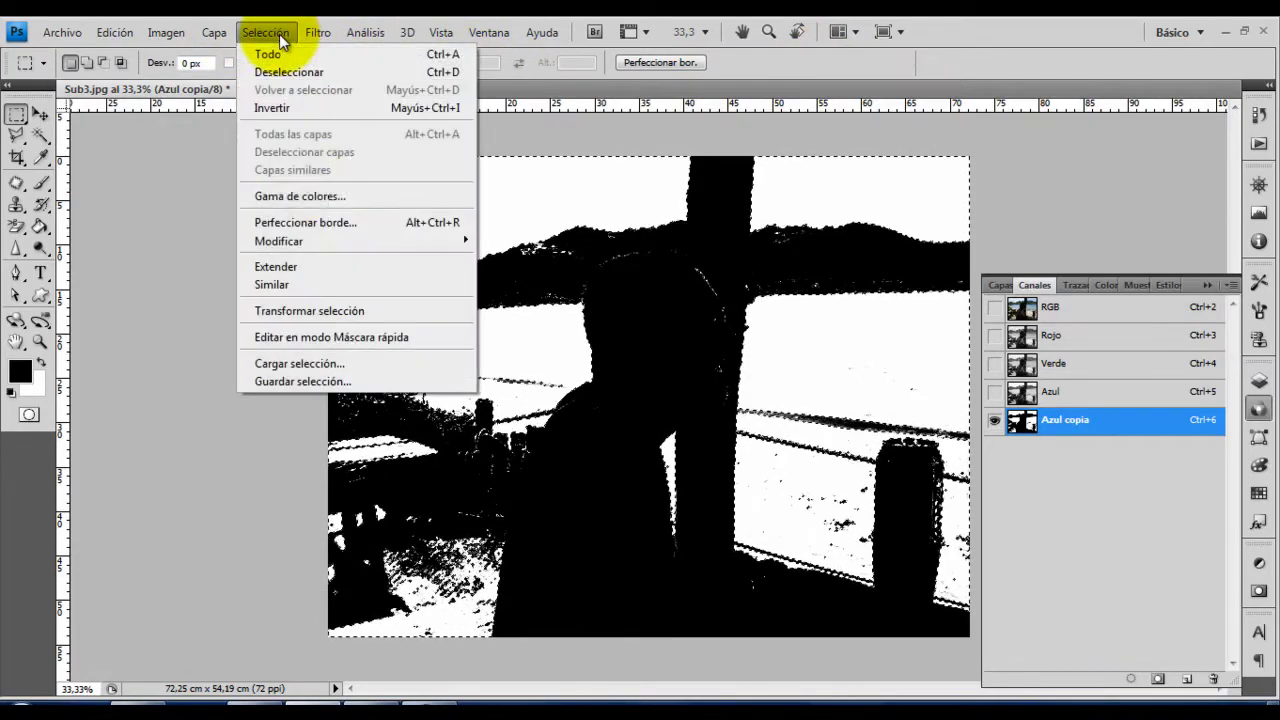
Store the current selection via Guardar selección as a channel named 'seleccion de canal'
left_click(330, 379)
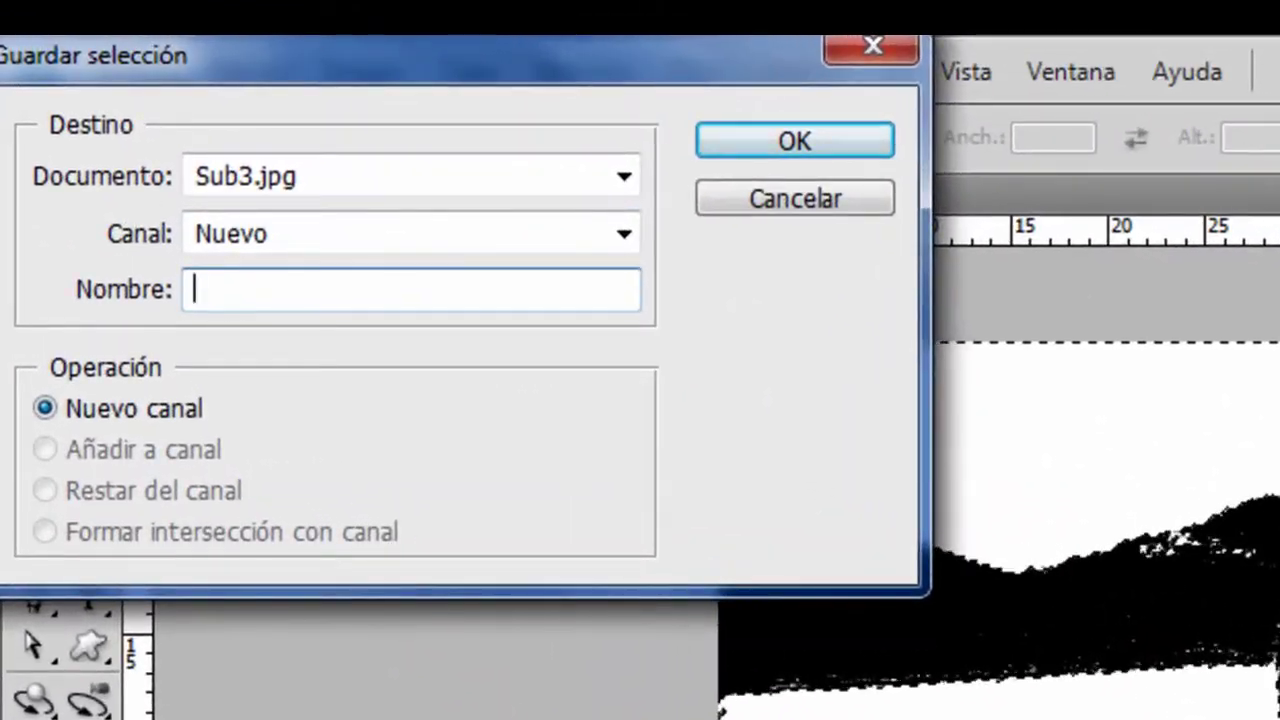
type("se")
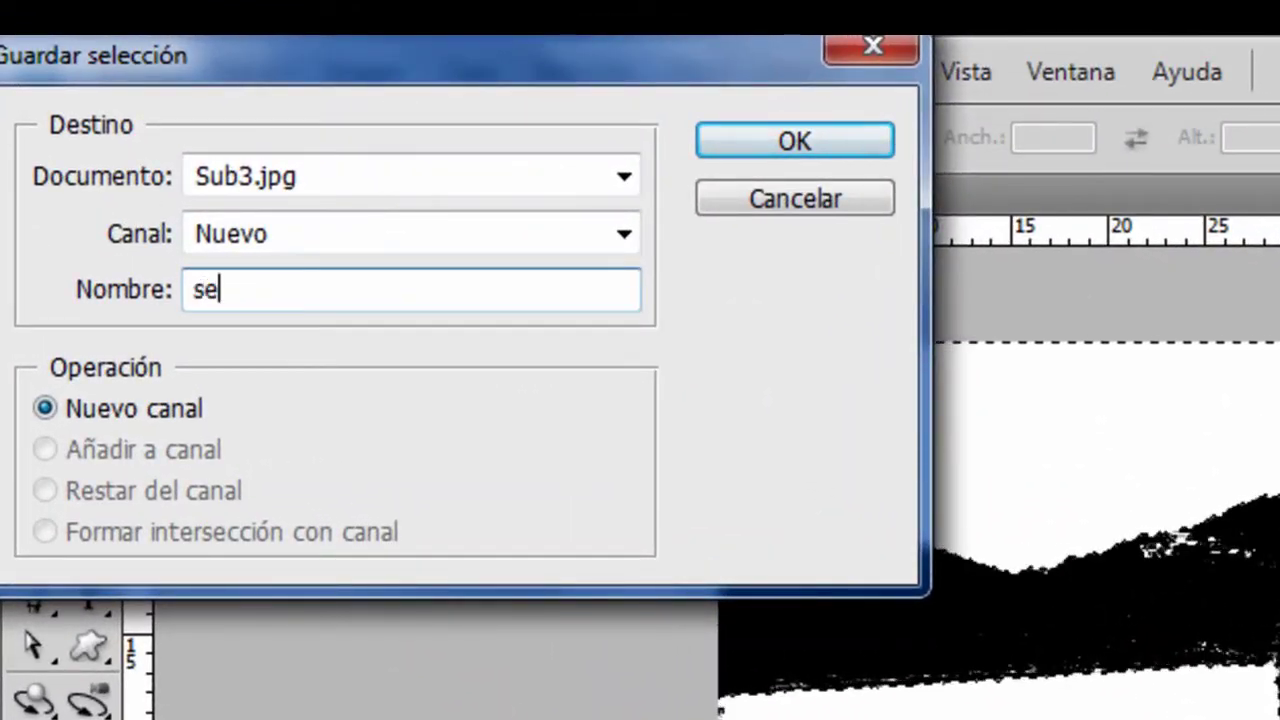
type("leccio")
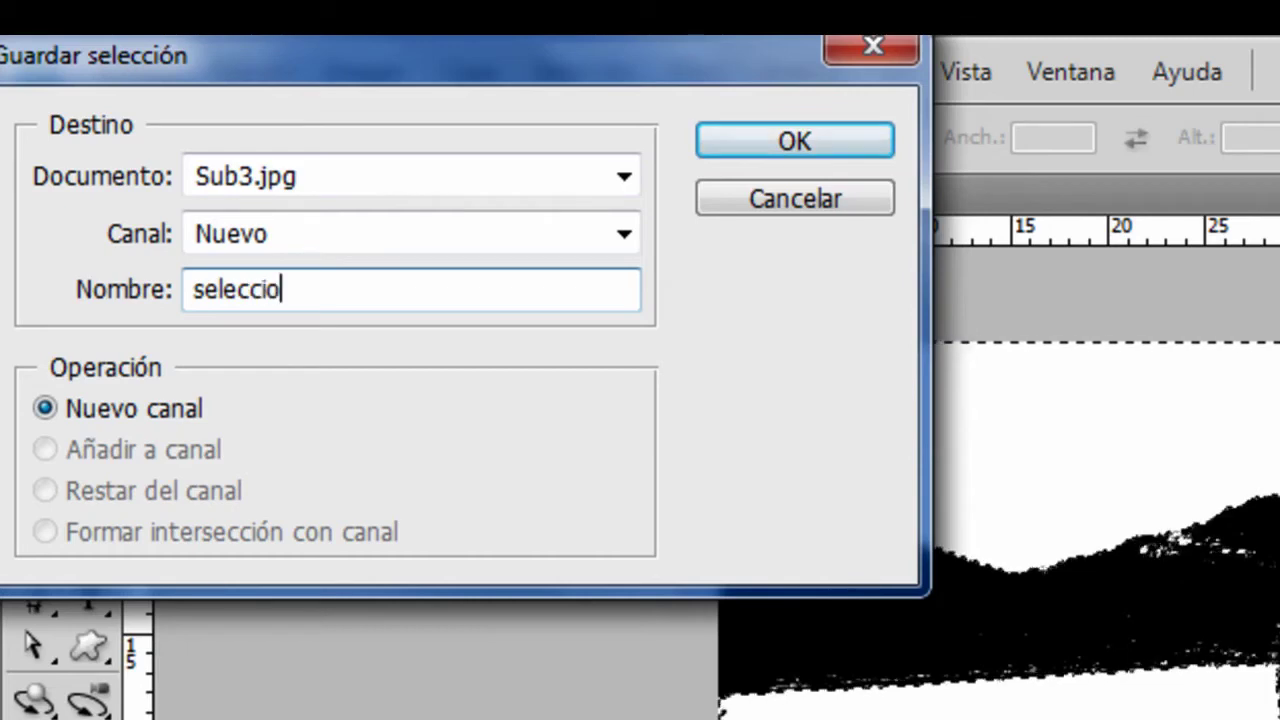
type("n de canal a")
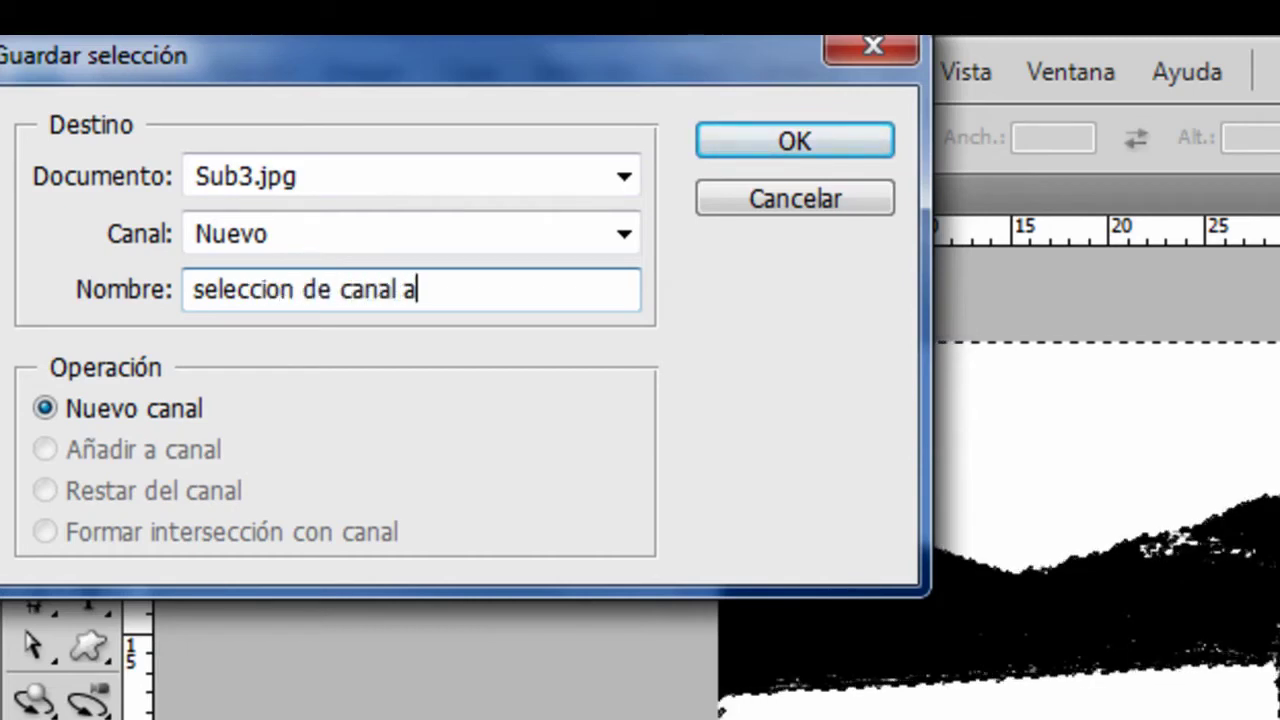
key("BackSpace")
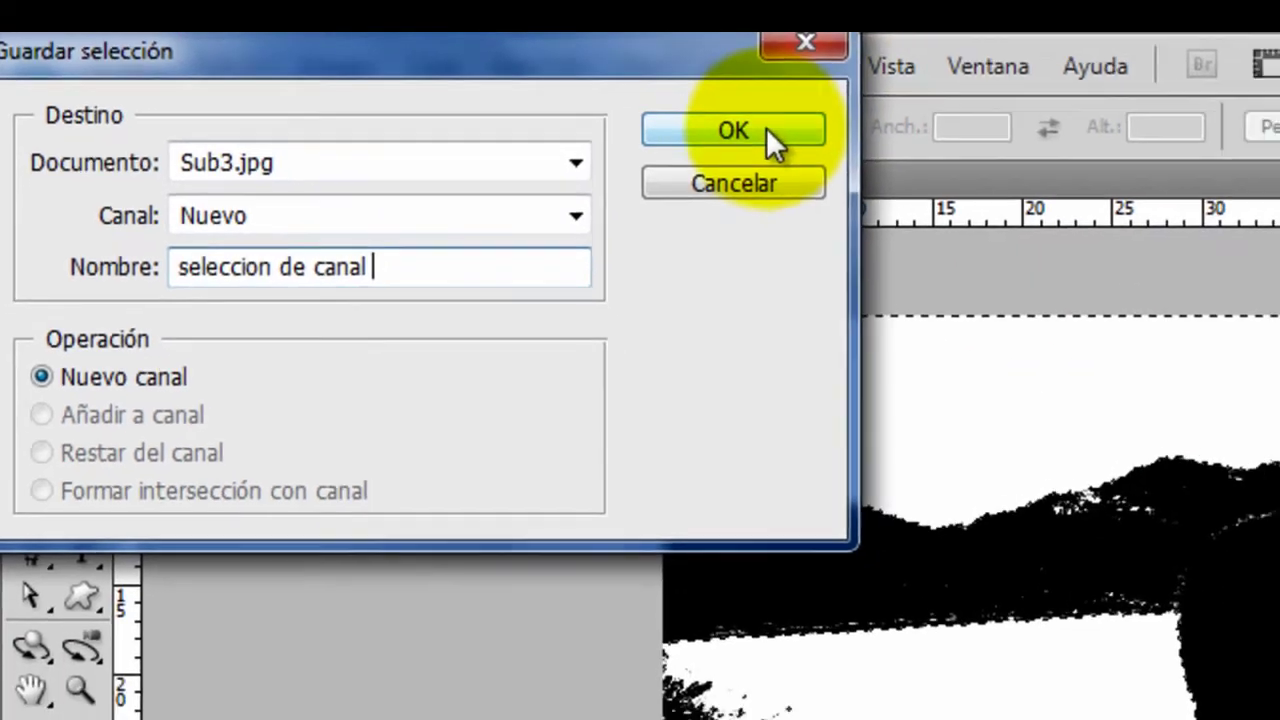
left_click(795, 141)
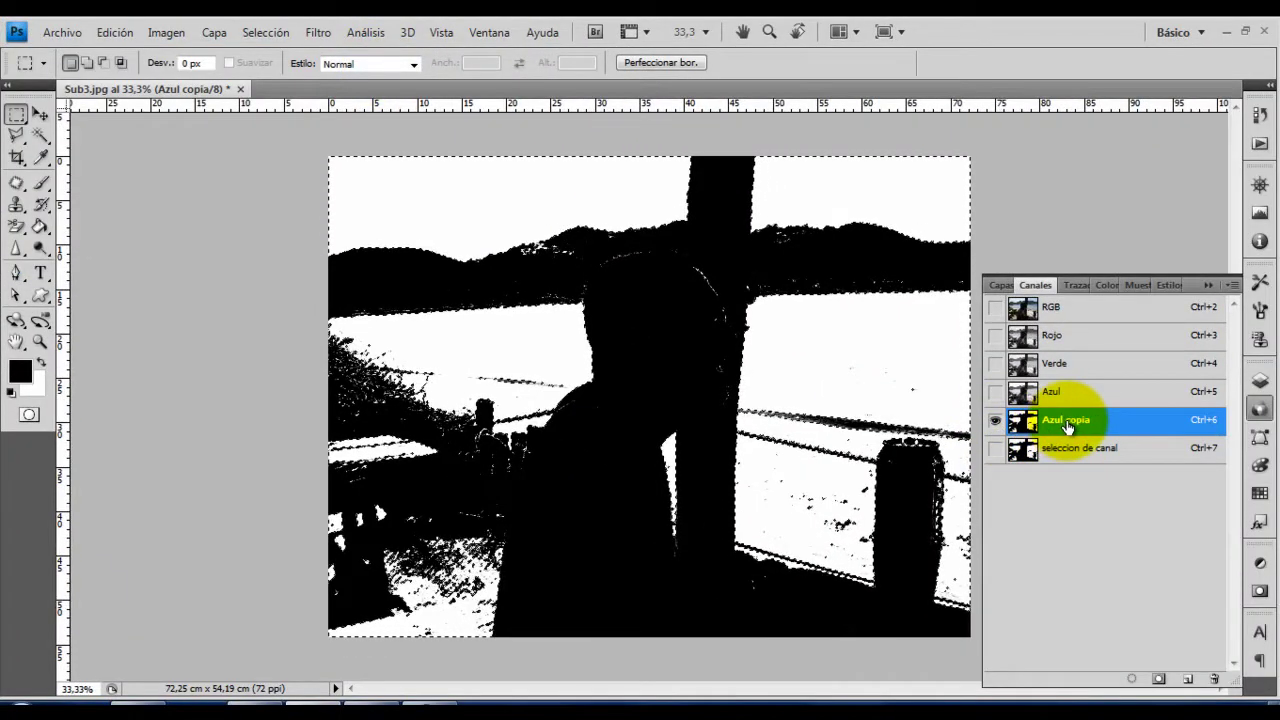
Delete the Azul copia channel and return to the Fondo layer in Capas
mouse_move(1068, 427)
left_mouse_down()
mouse_move(1216, 680)
mouse_move(1176, 668)
left_mouse_up()
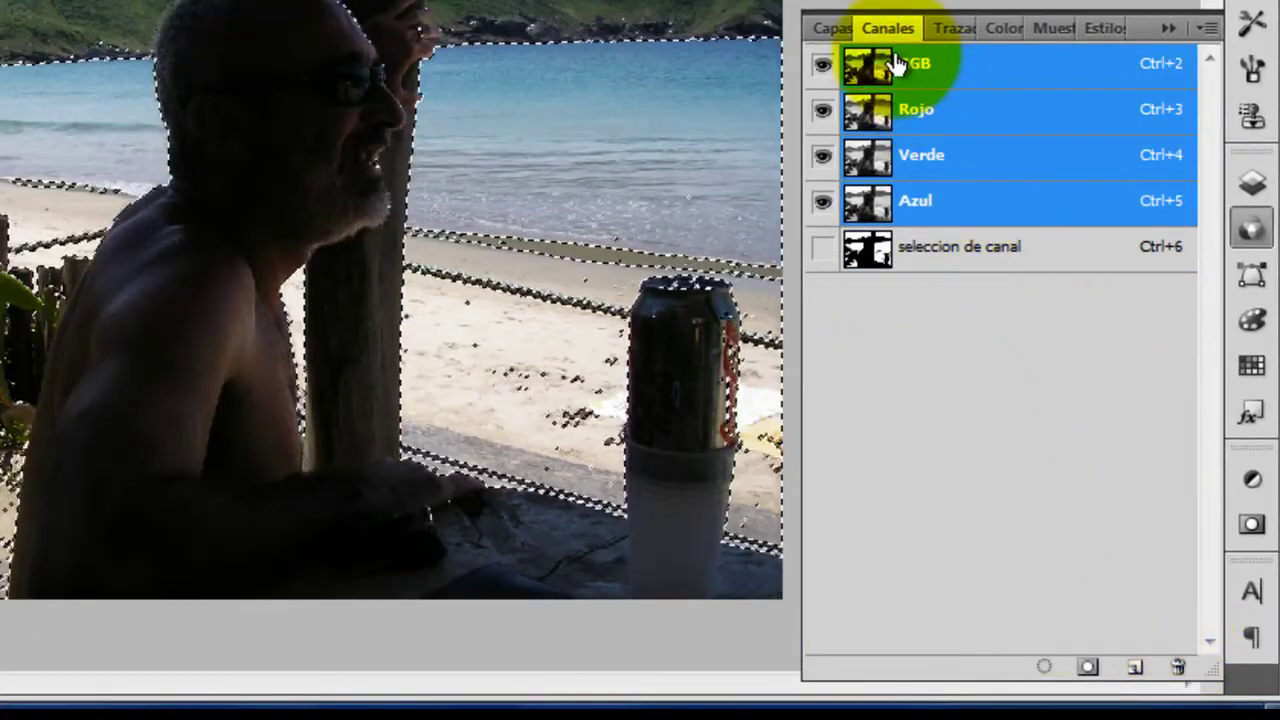
left_click(829, 27)
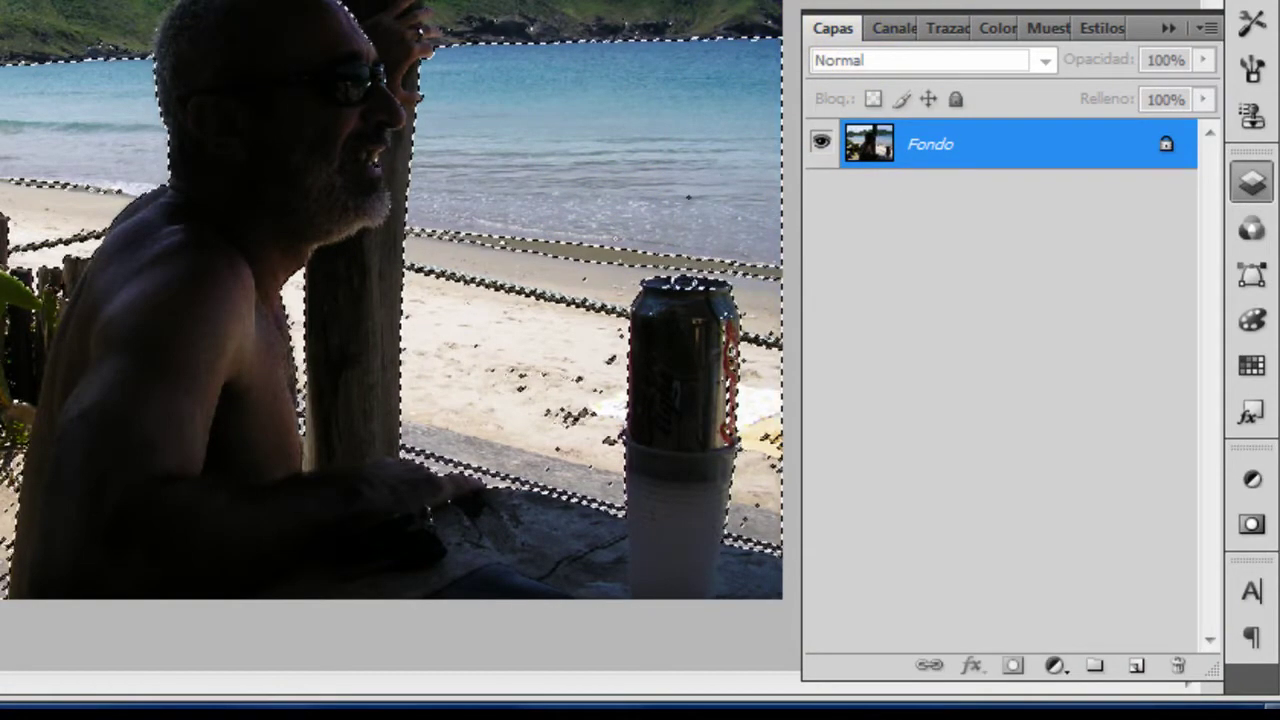
left_click(63, 177)
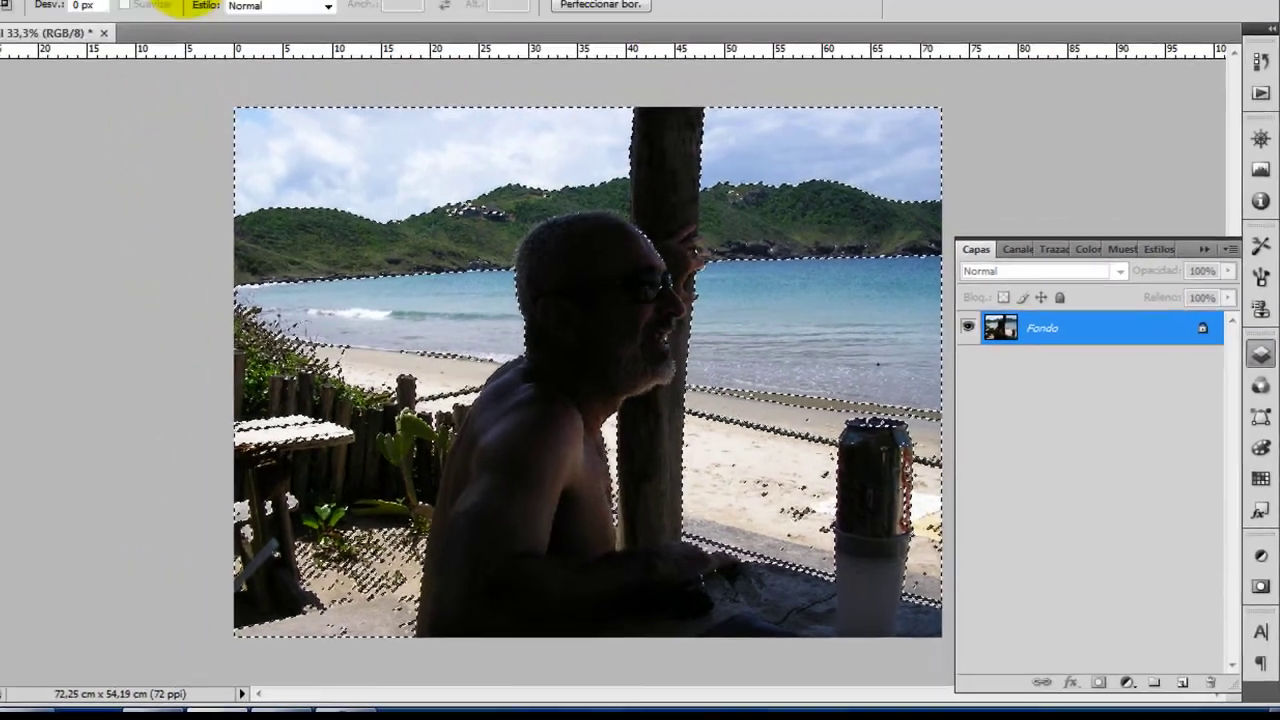
left_click(244, 23)
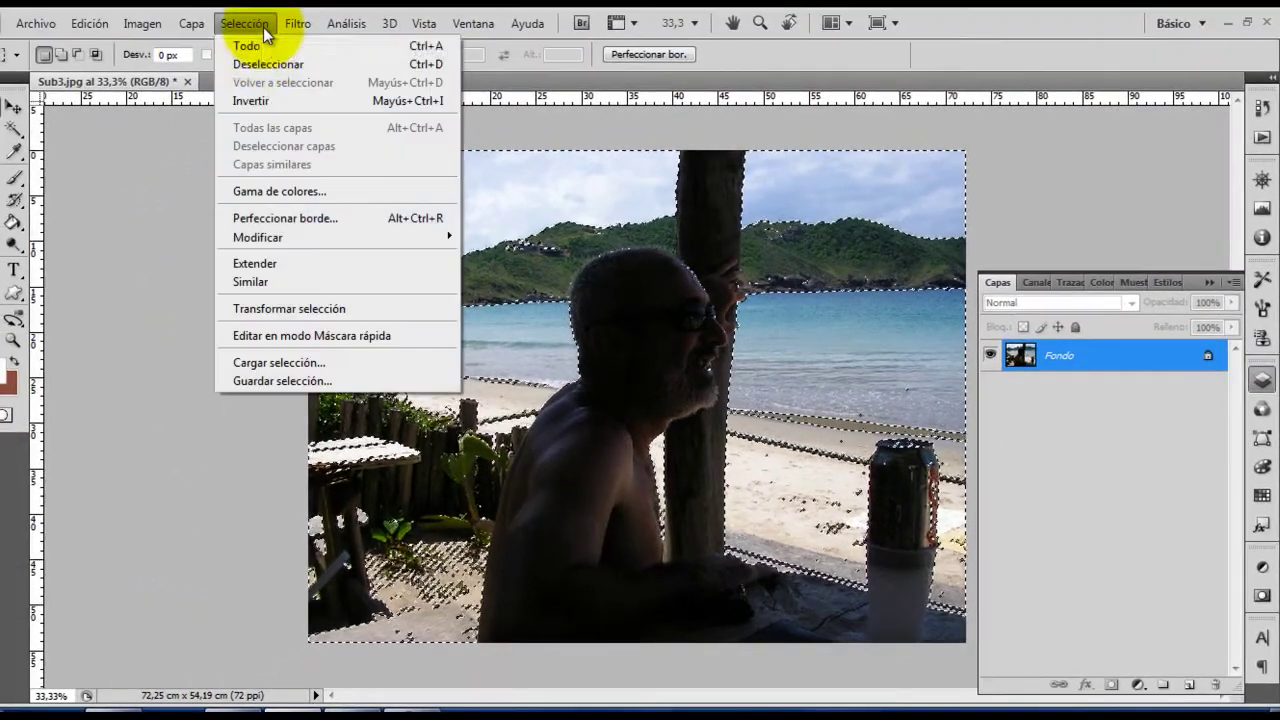
Invert the selection and add a masked Curvas adjustment layer
left_click(262, 100)
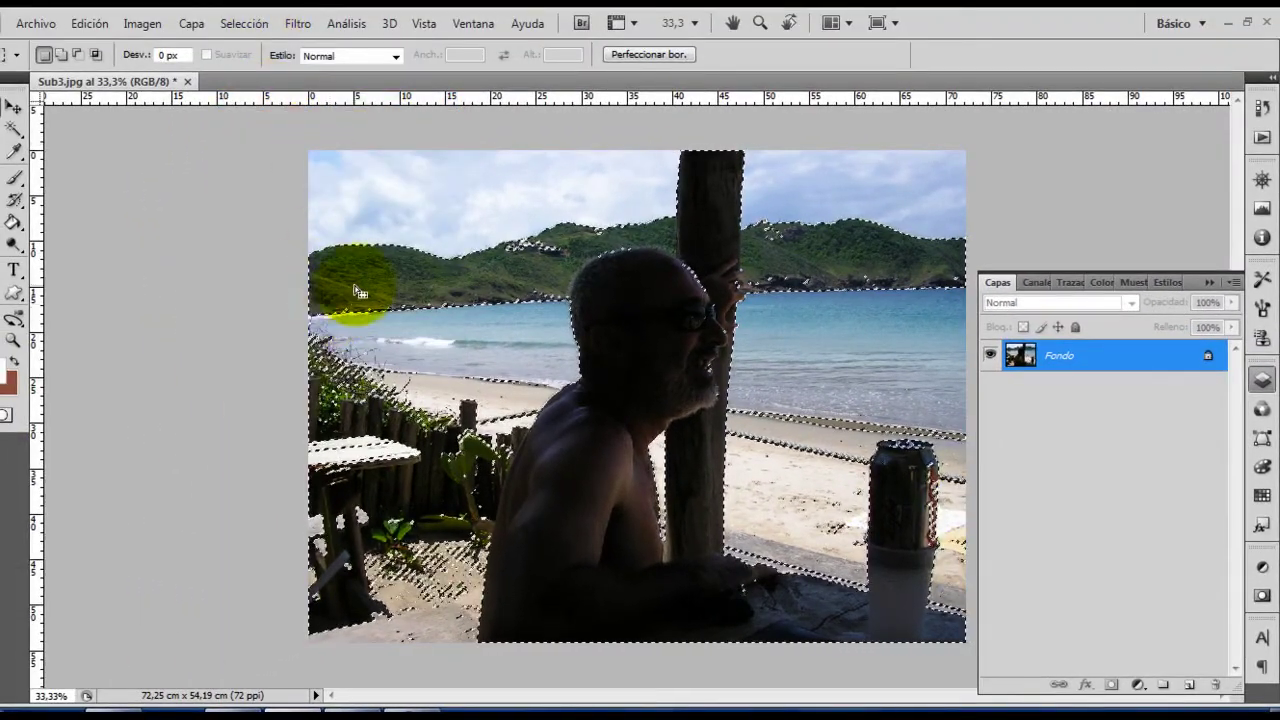
left_click(1138, 685)
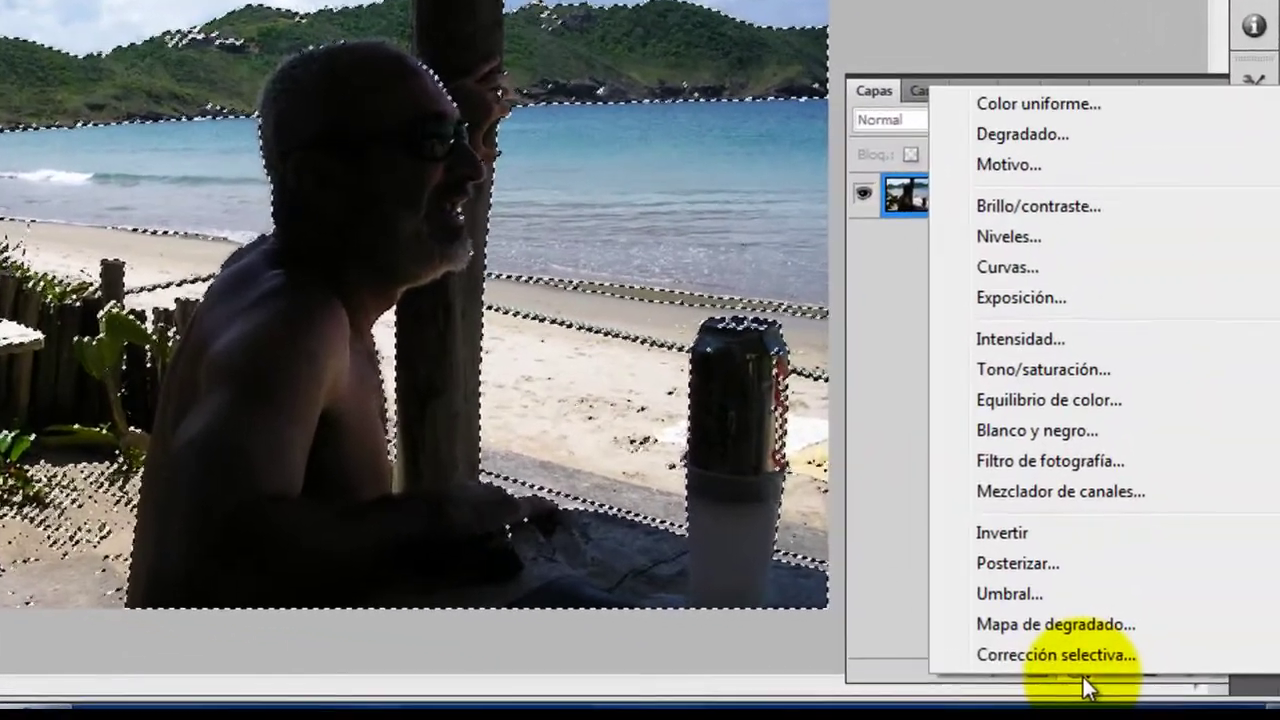
left_click(1083, 677)
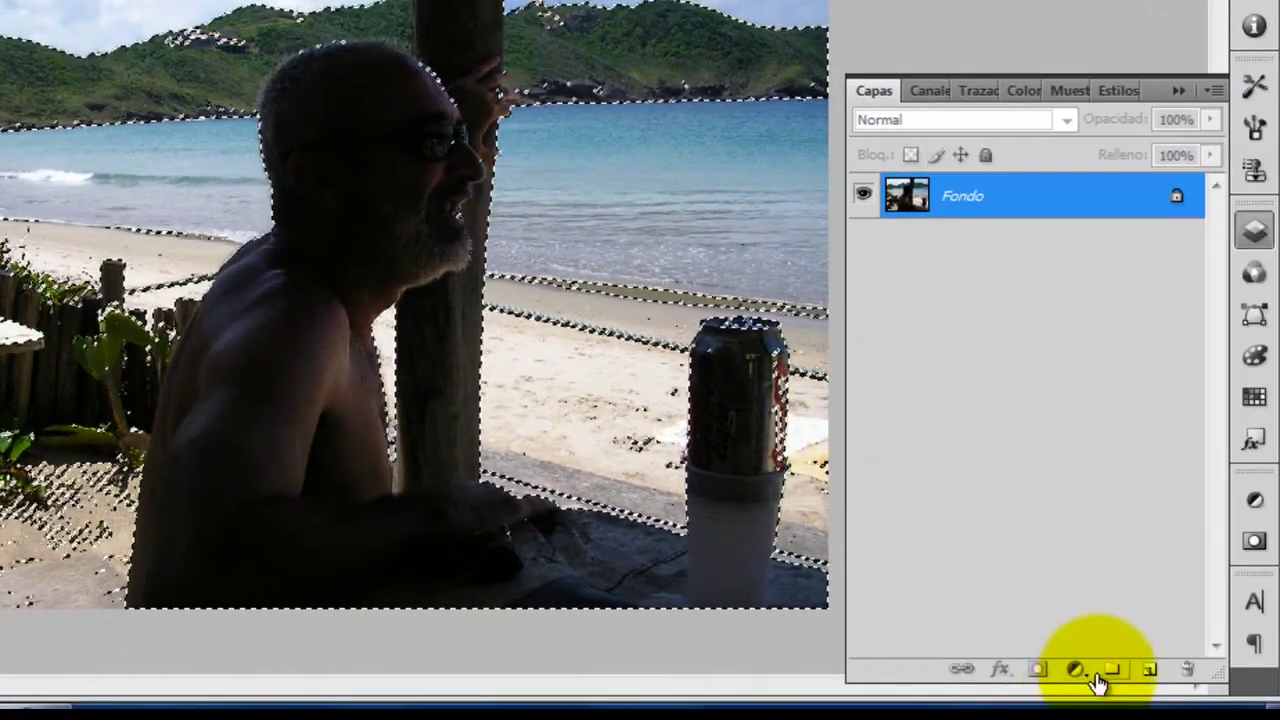
left_click(1079, 674)
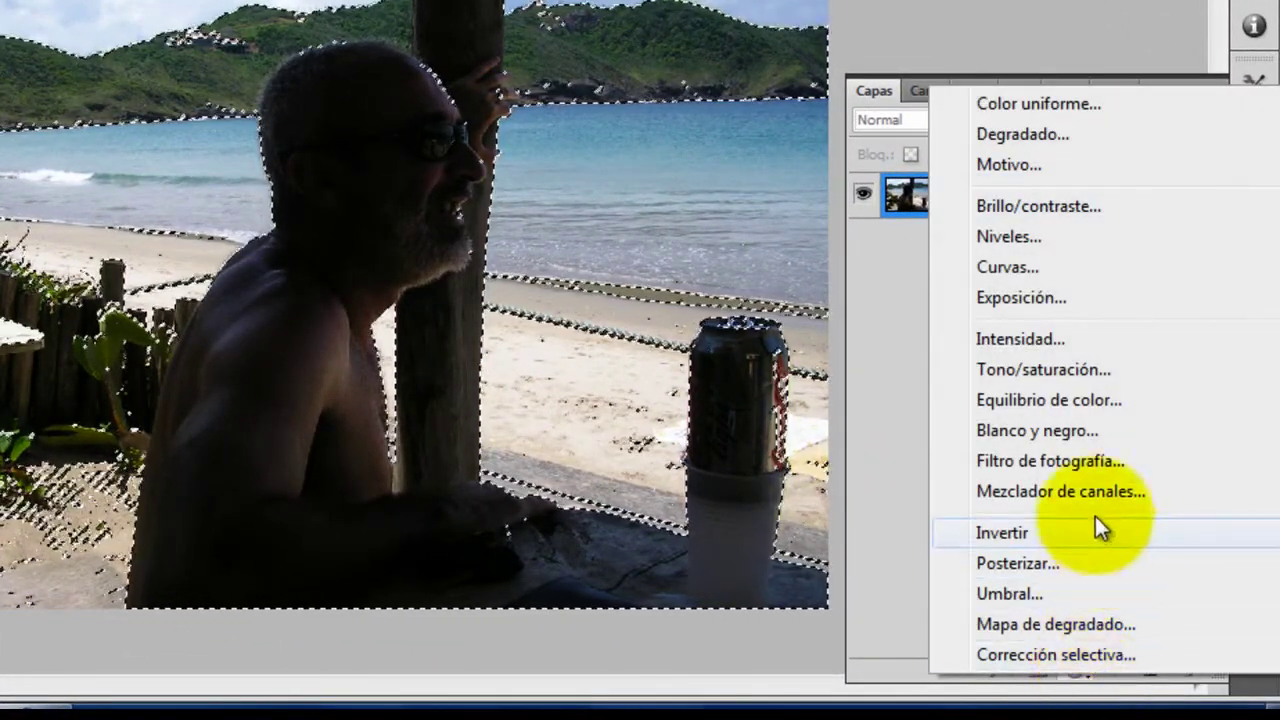
left_click(1026, 268)
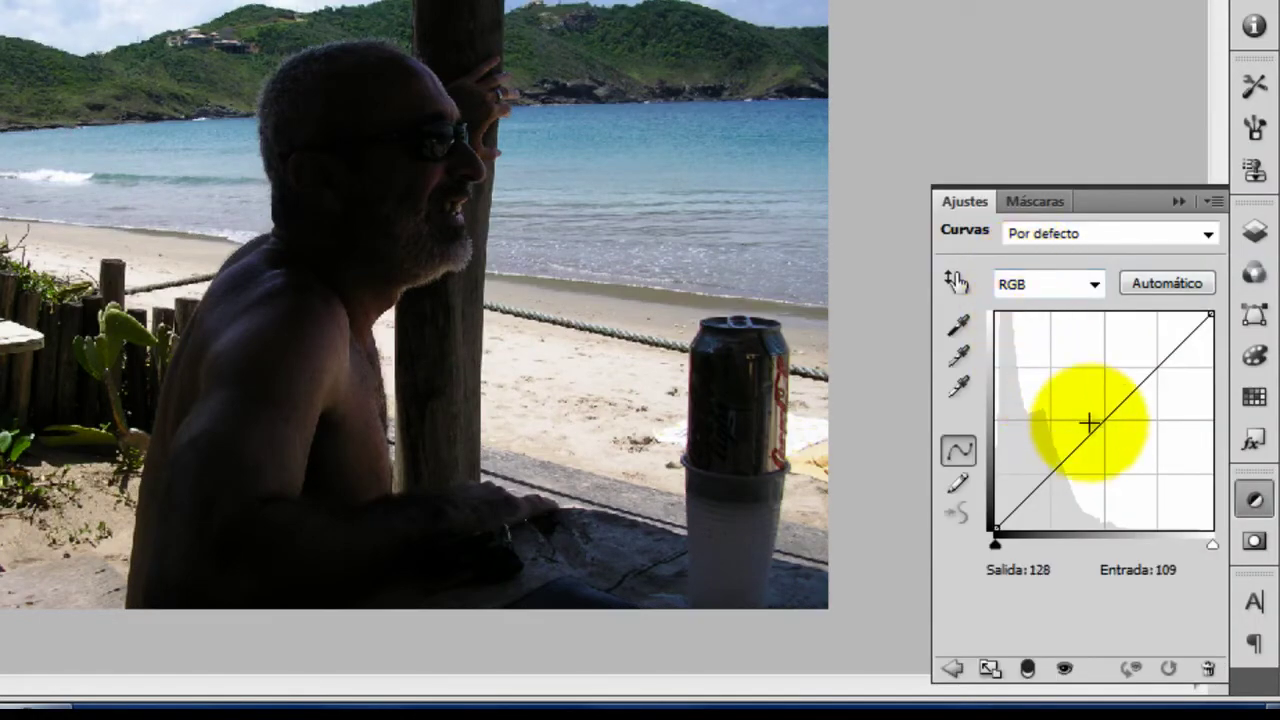
Raise the RGB curve to output 192 at input 108 to brighten the foreground
left_click_drag(1089, 433, 1081, 372)
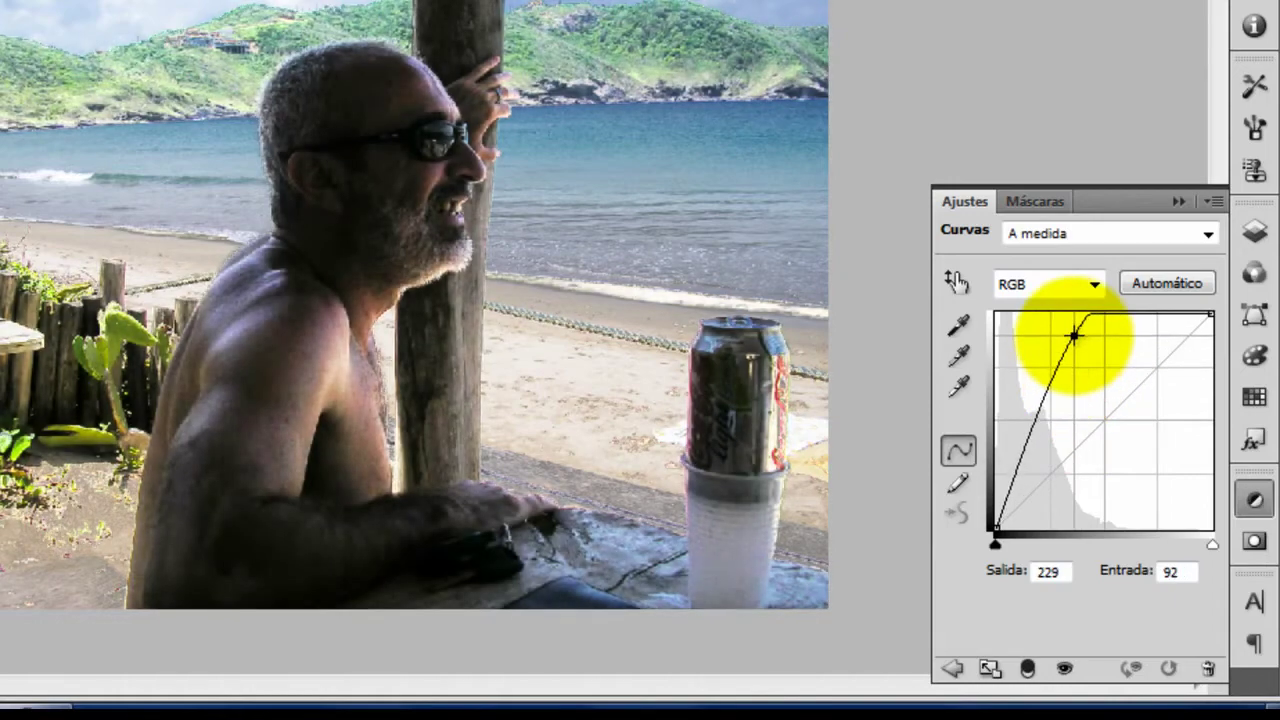
left_click_drag(1081, 372, 1060, 293)
mouse_move(1112, 410)
left_mouse_down()
mouse_move(1115, 354)
mouse_move(1094, 300)
mouse_move(1166, 500)
mouse_move(1155, 460)
mouse_move(1166, 461)
left_mouse_up()
left_click(1108, 317)
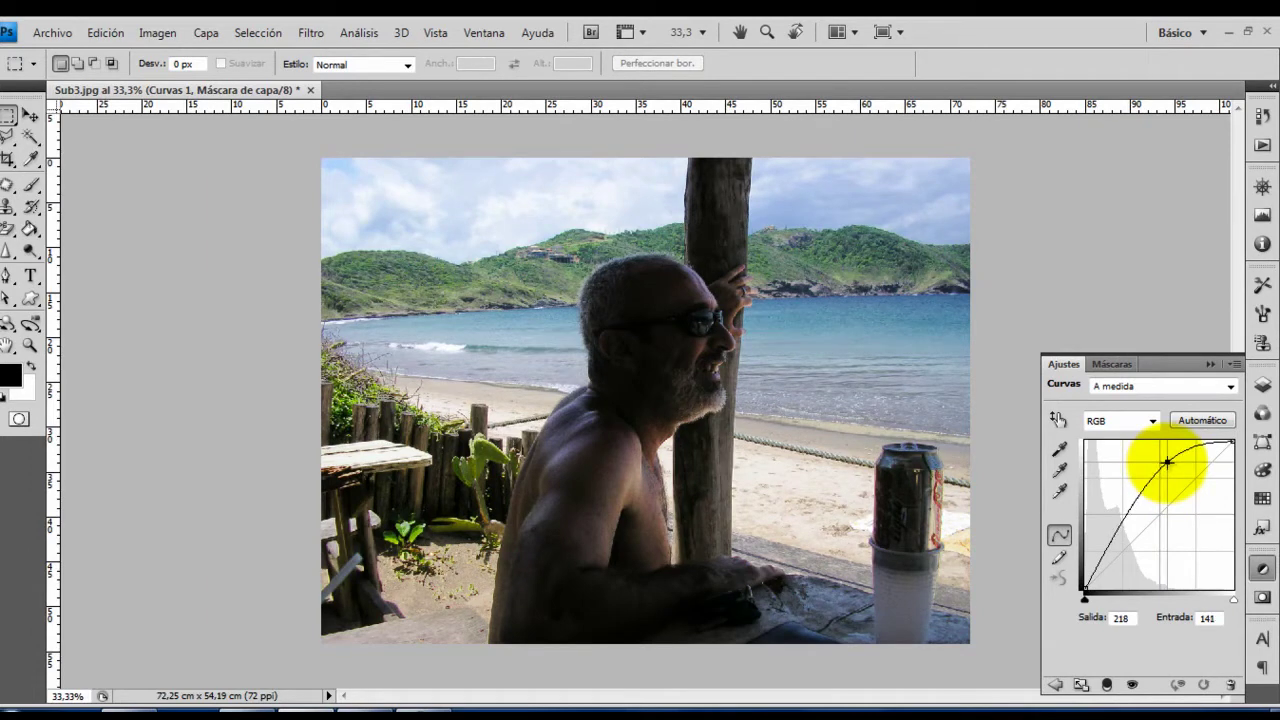
left_click_drag(1168, 461, 1159, 449)
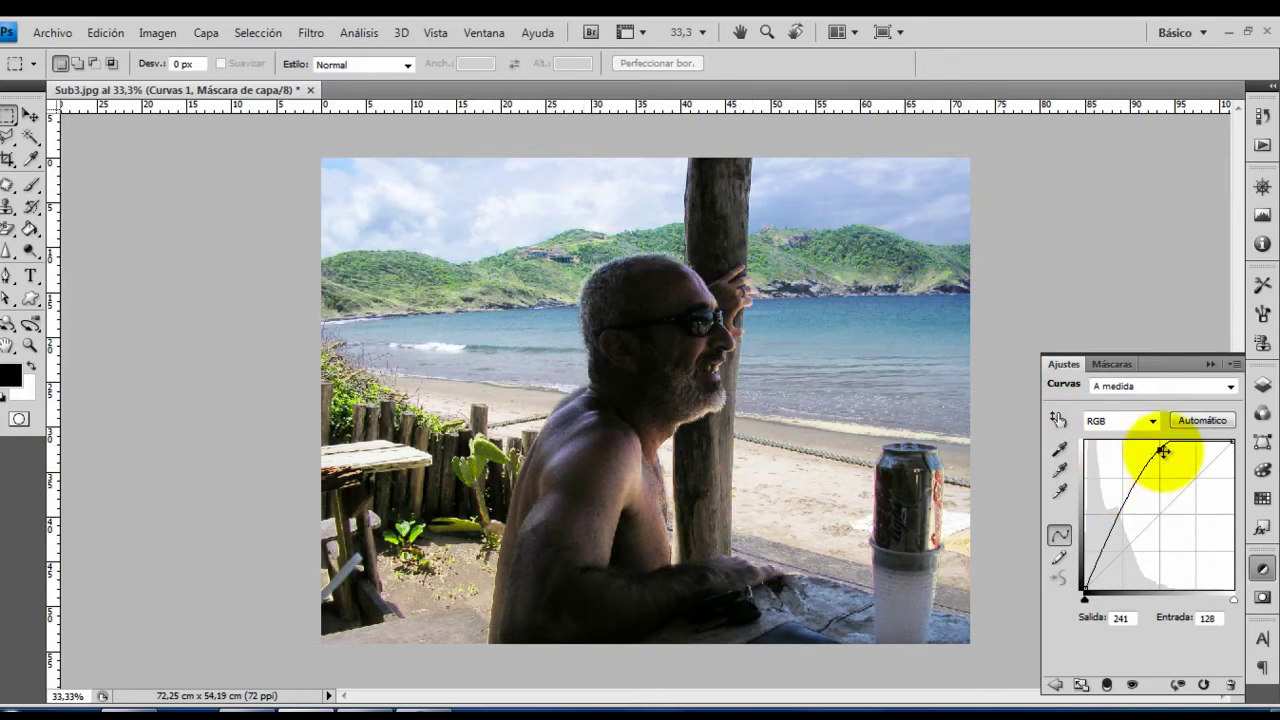
left_click_drag(1161, 451, 1149, 479)
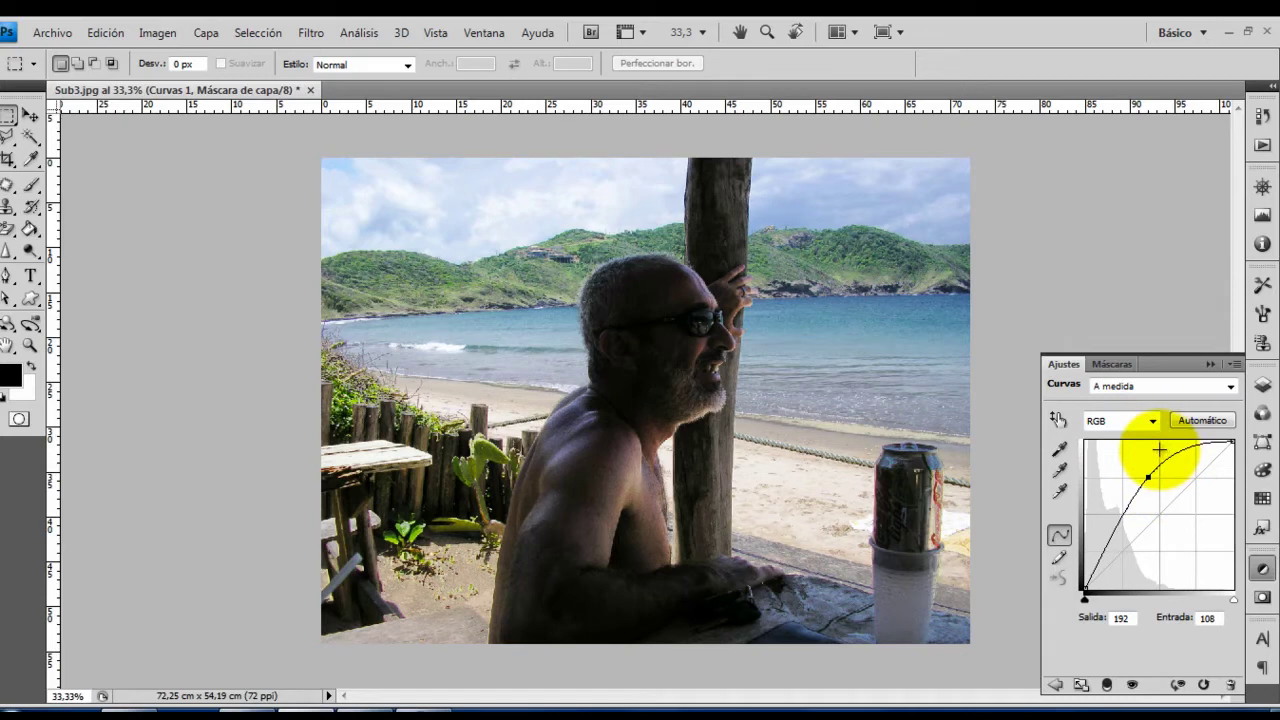
Show the Capas panel and toggle Curvas 1 off and on three times to compare
left_click(1264, 386)
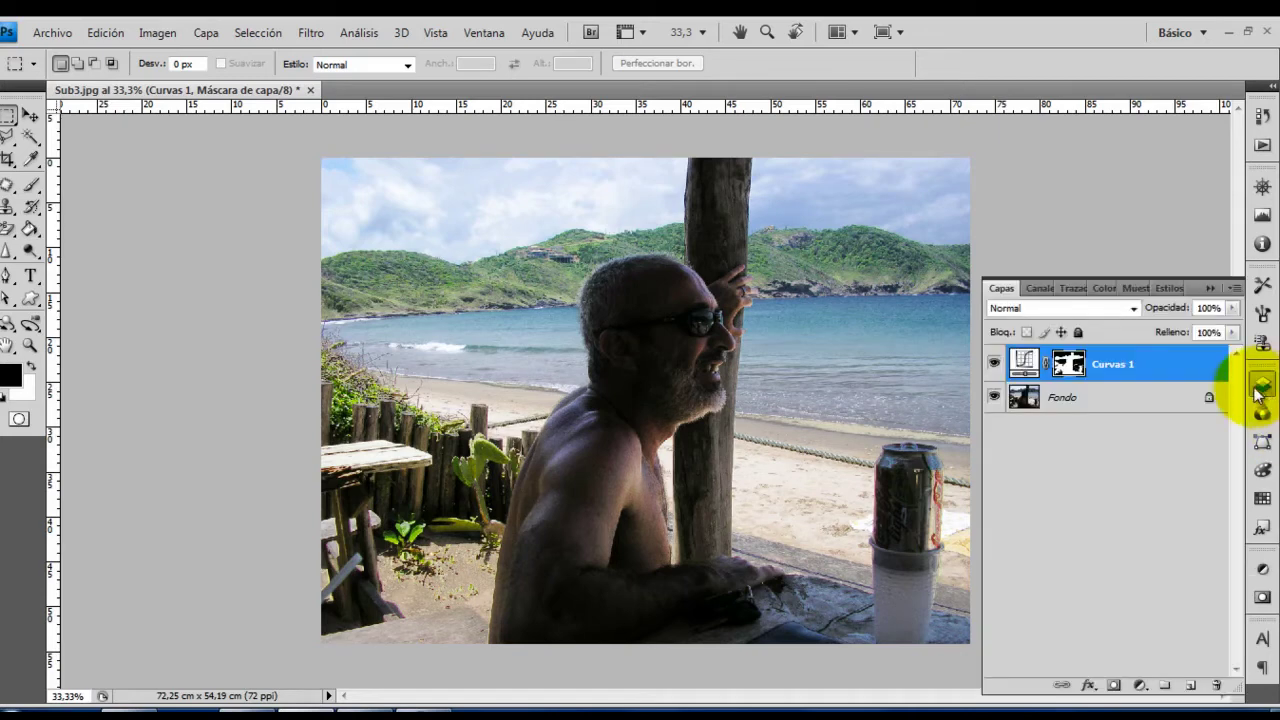
left_click(994, 367)
left_click(994, 367)
left_click(994, 367)
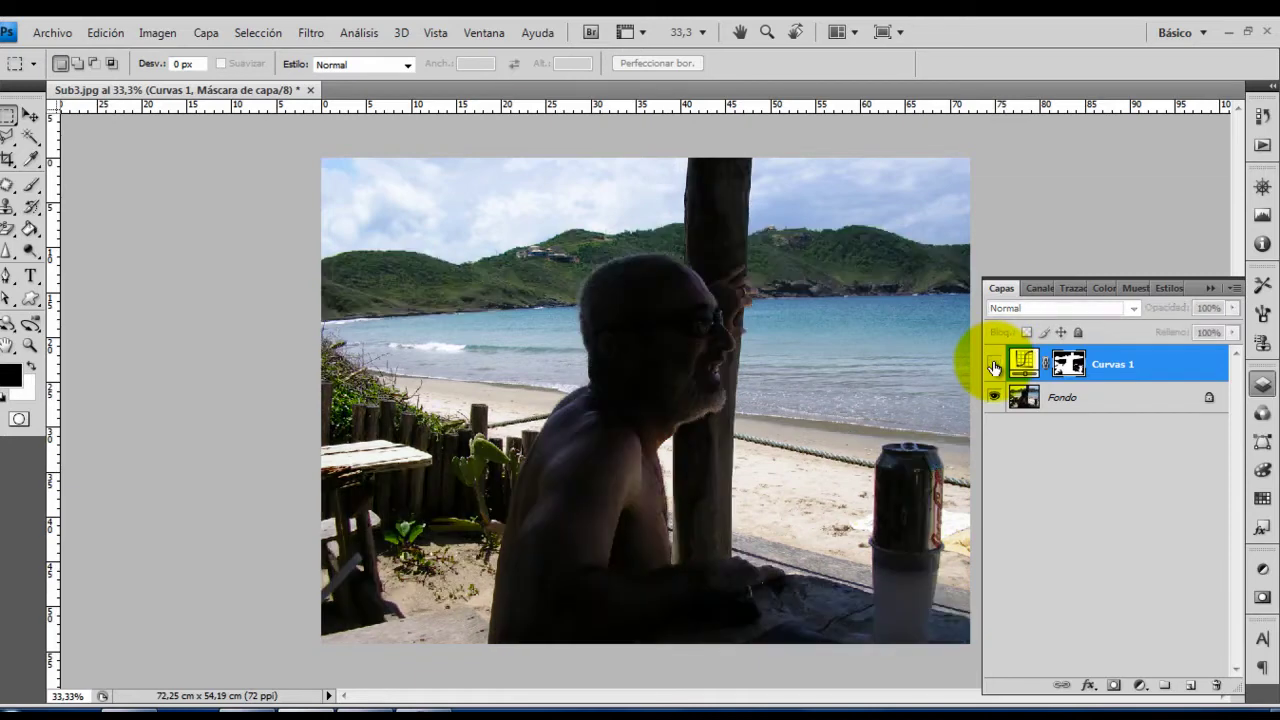
left_click(994, 367)
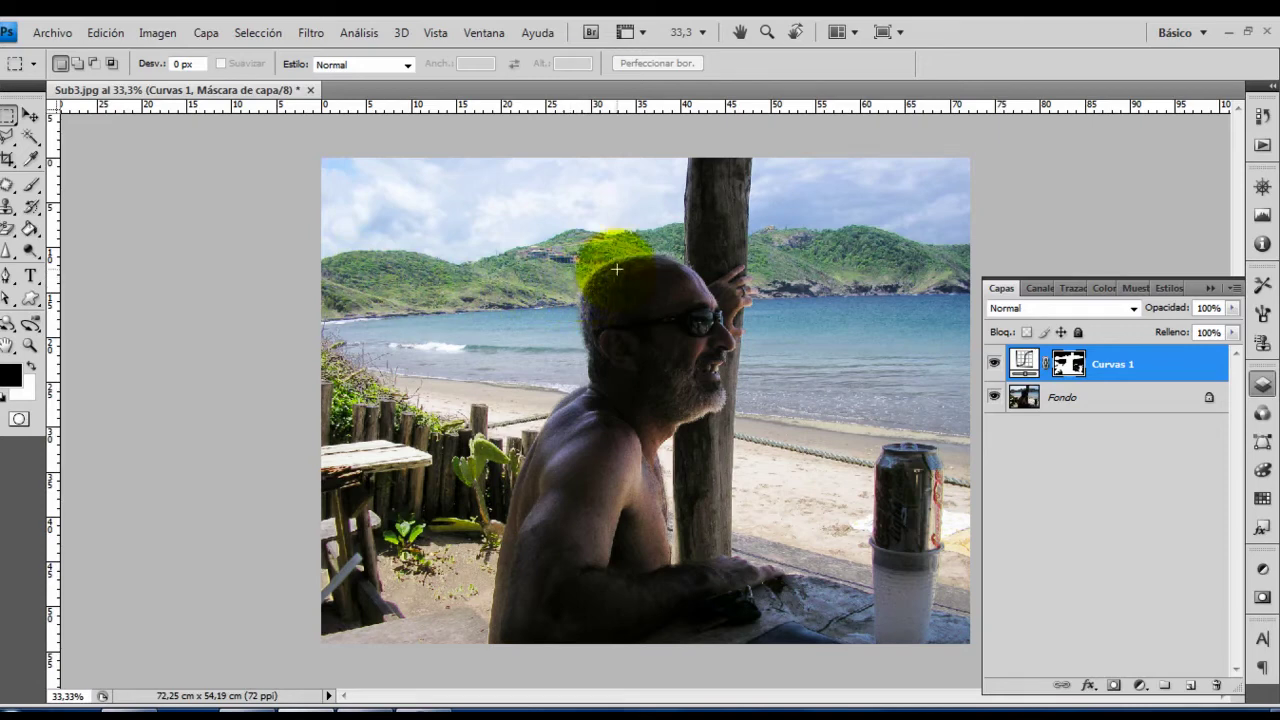
left_click(996, 367)
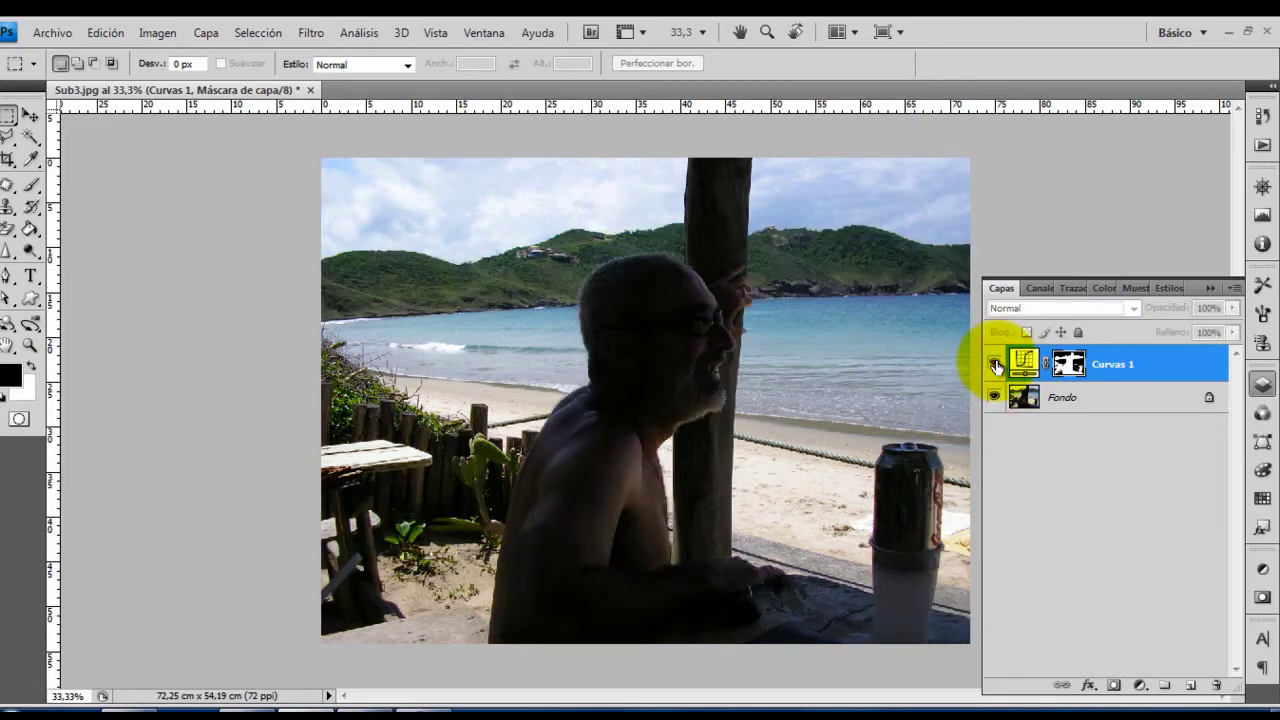
left_click(996, 367)
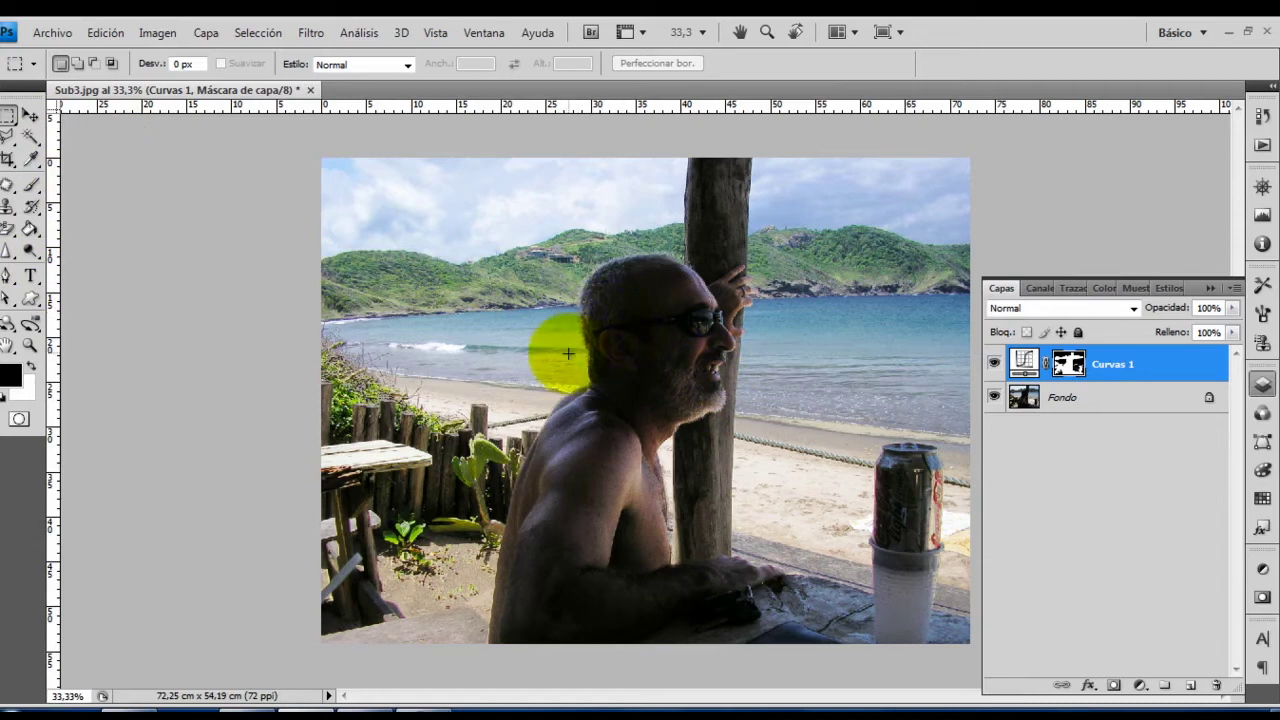
Select the Brush tool and toggle Curvas 1 off and on twice to recheck it
left_click(33, 186)
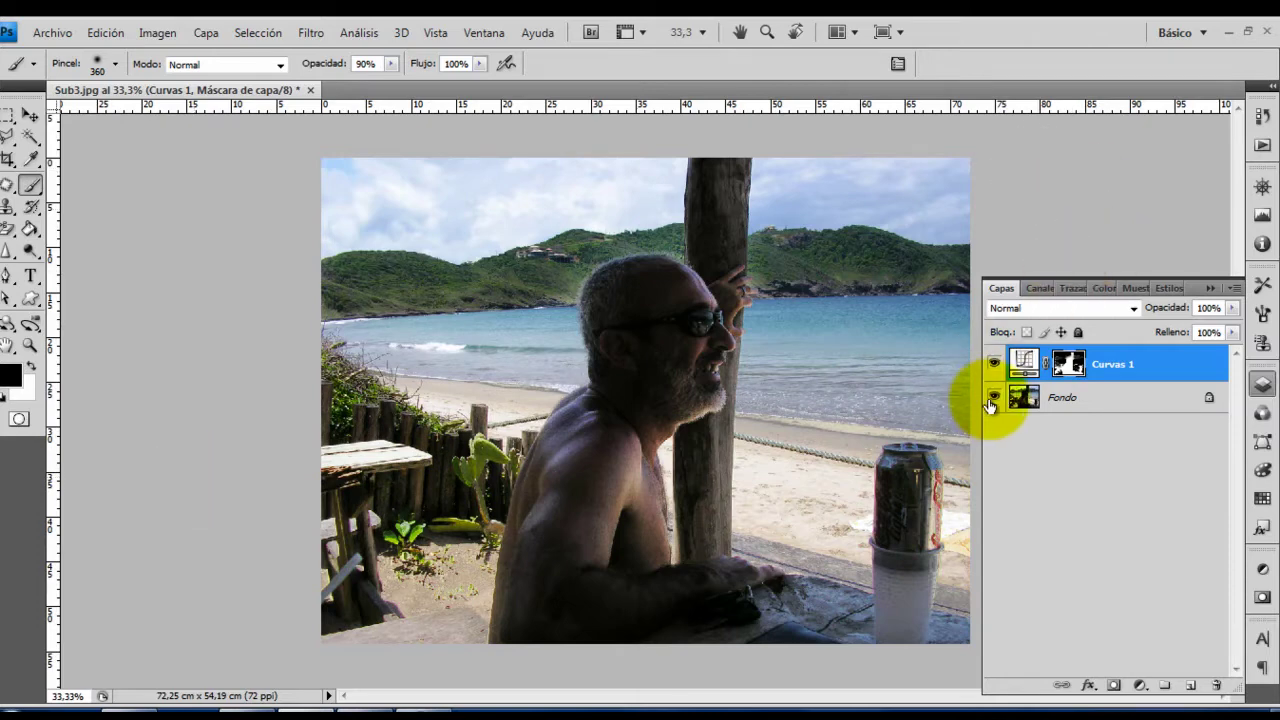
left_click(996, 365)
left_click(996, 366)
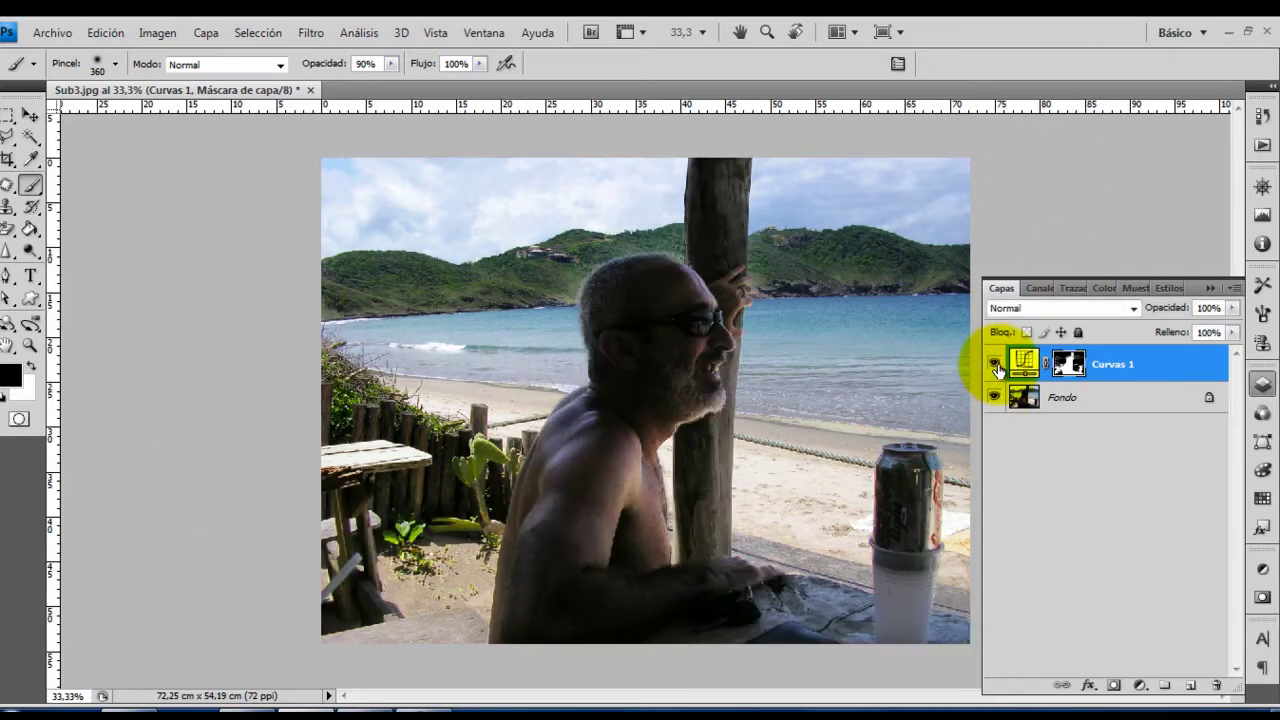
left_click(996, 365)
left_click(996, 365)
Load the 'seleccion de canal' channel as a selection with Cargar selección
left_click(258, 36)
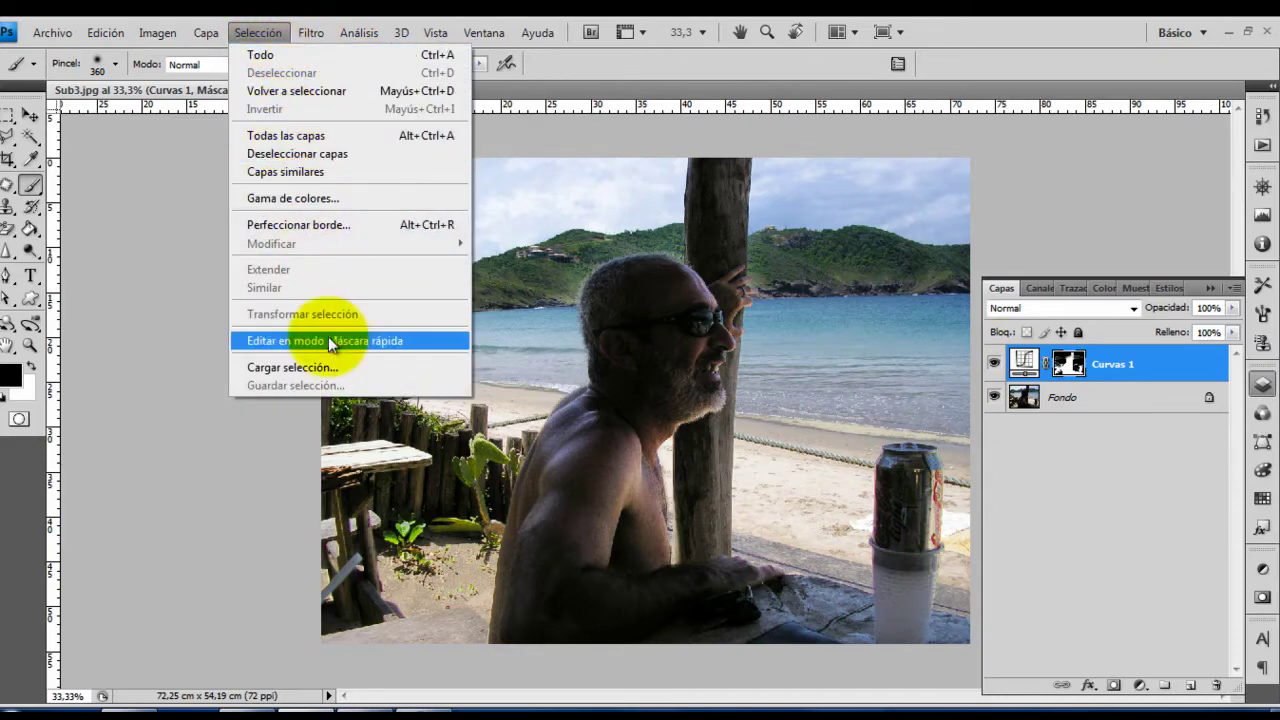
left_click(347, 369)
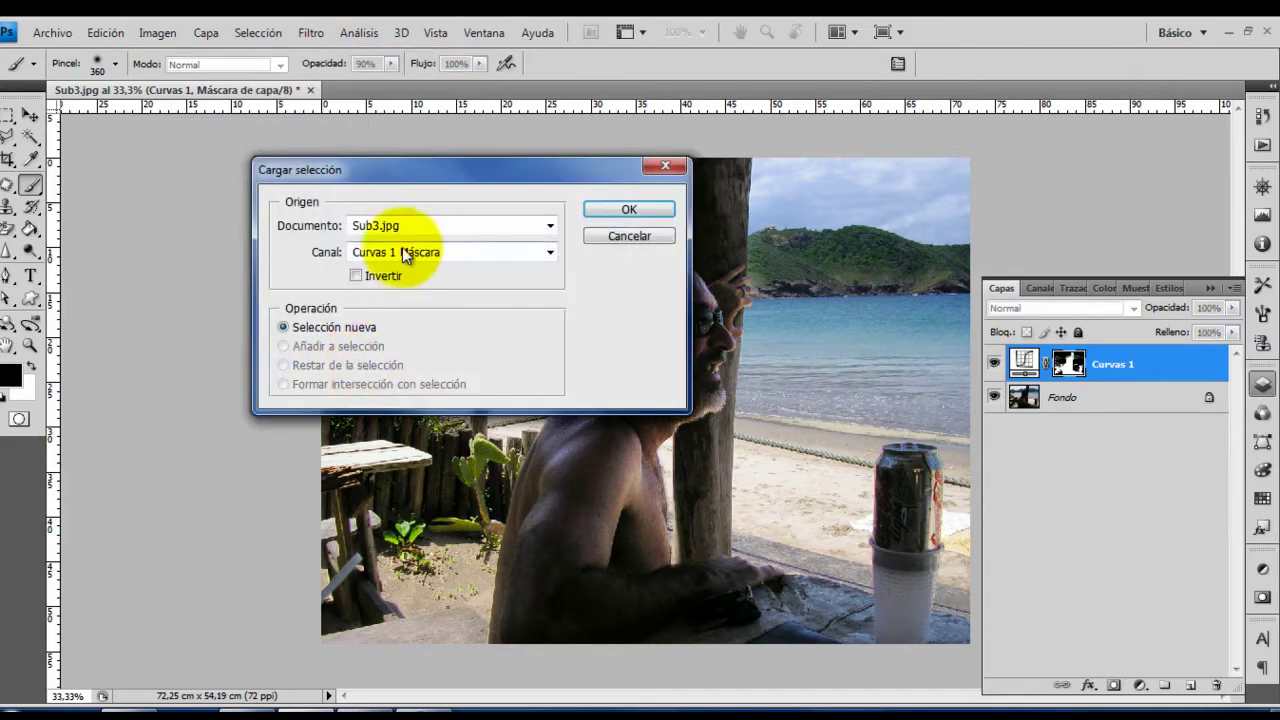
left_click(439, 254)
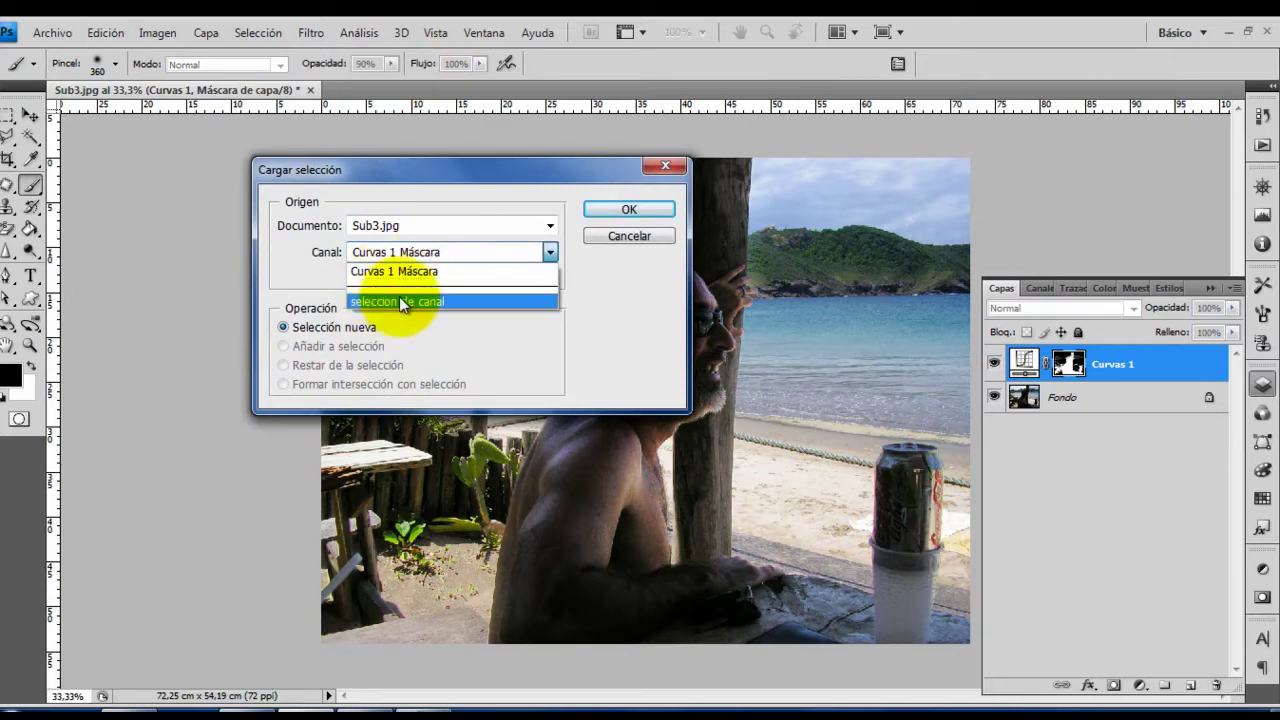
left_click(388, 302)
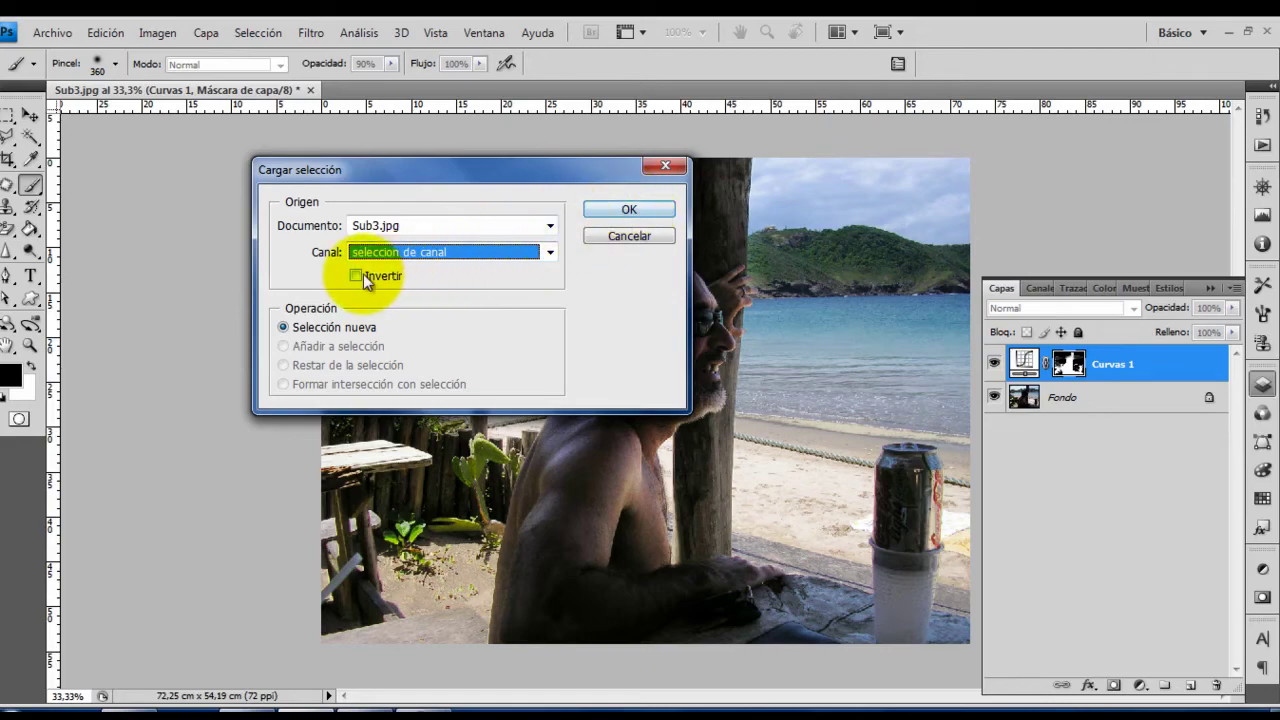
left_click(635, 208)
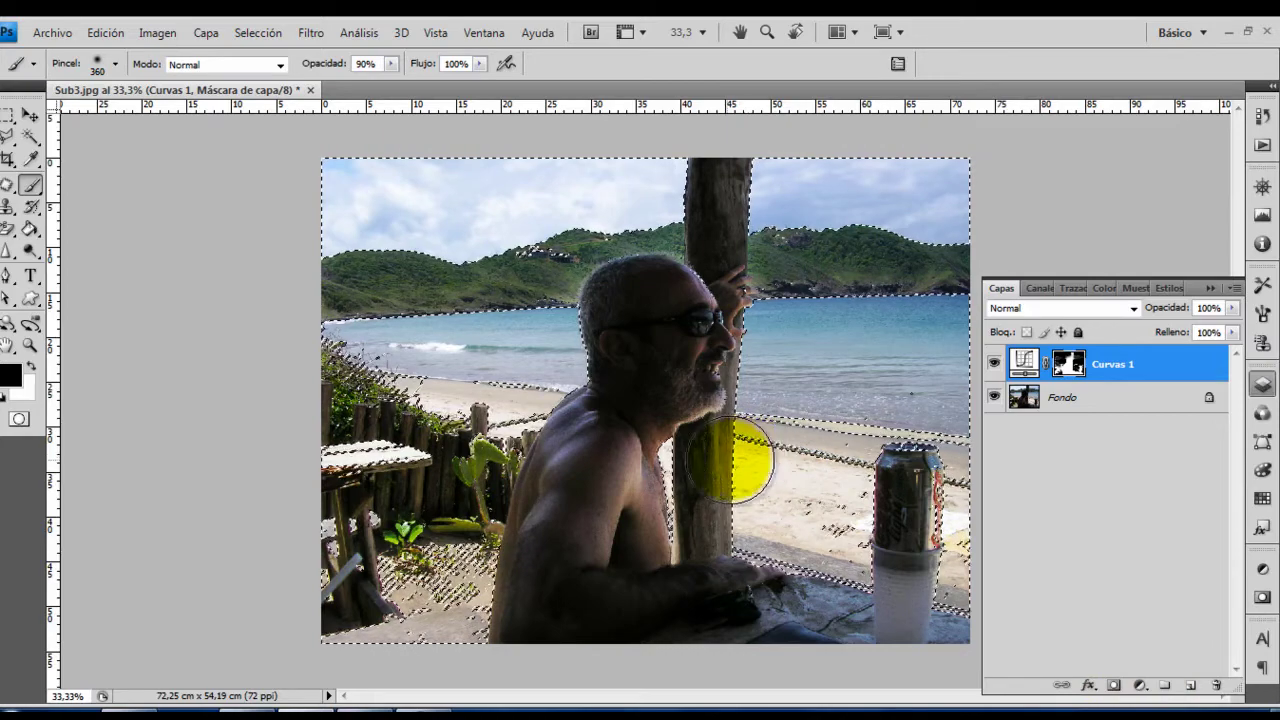
Choose the Polygonal Lasso set to Intersect with selection mode
left_click(8, 120)
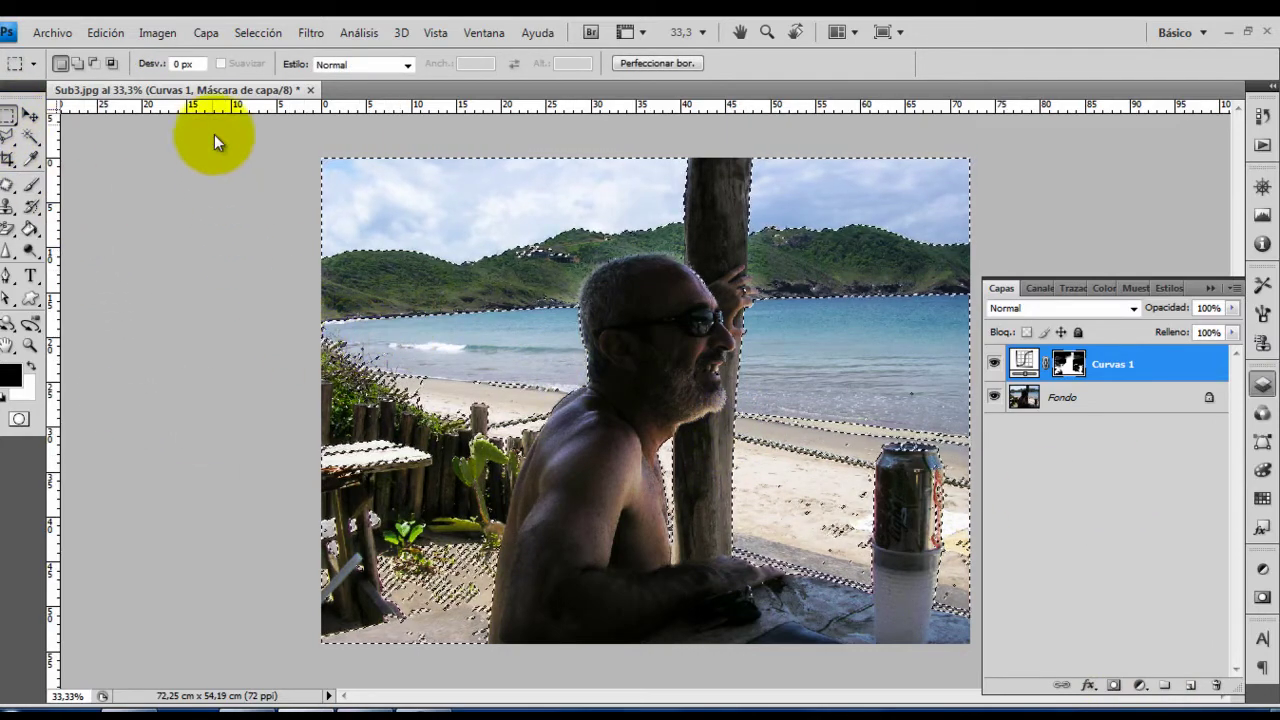
left_click(7, 140)
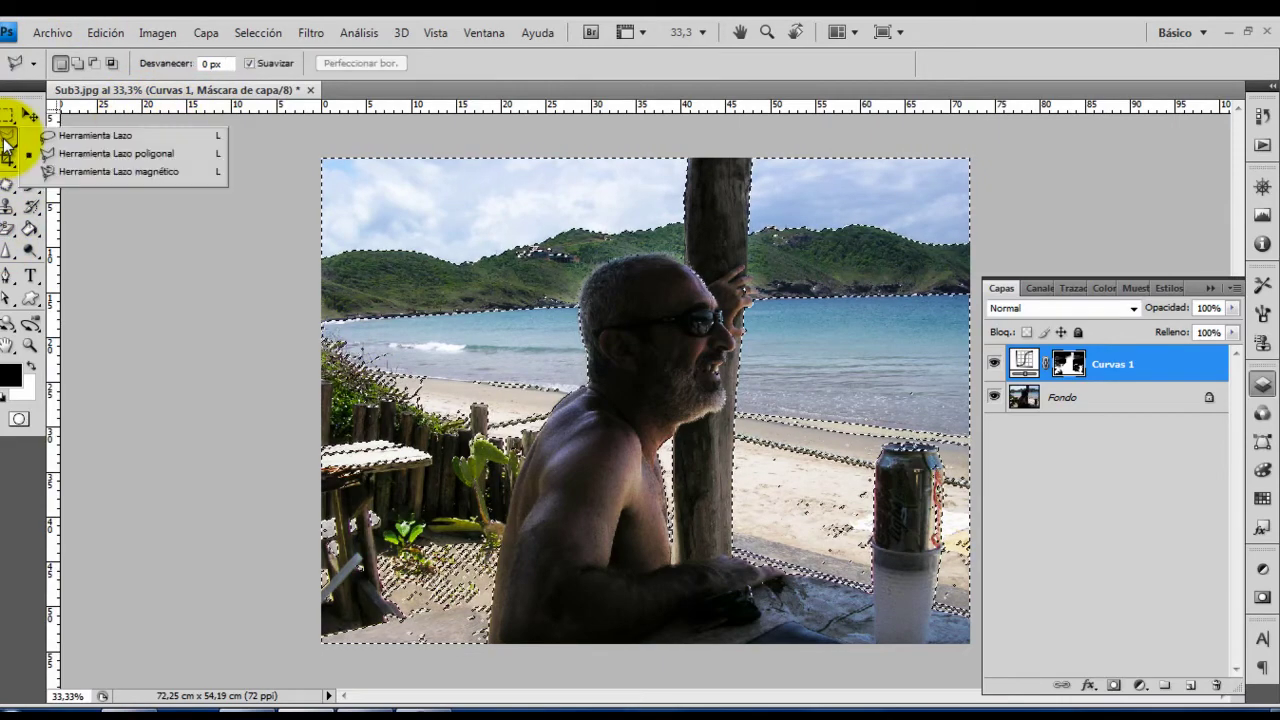
left_click(80, 158)
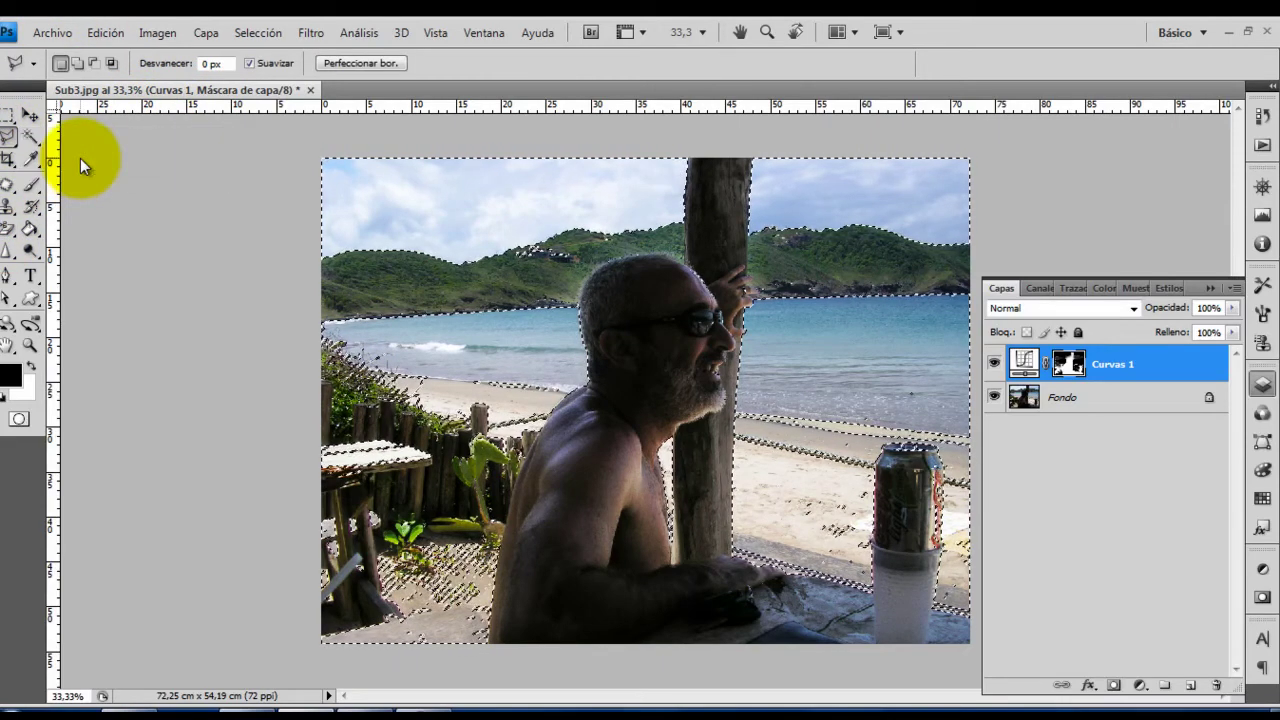
left_click(111, 63)
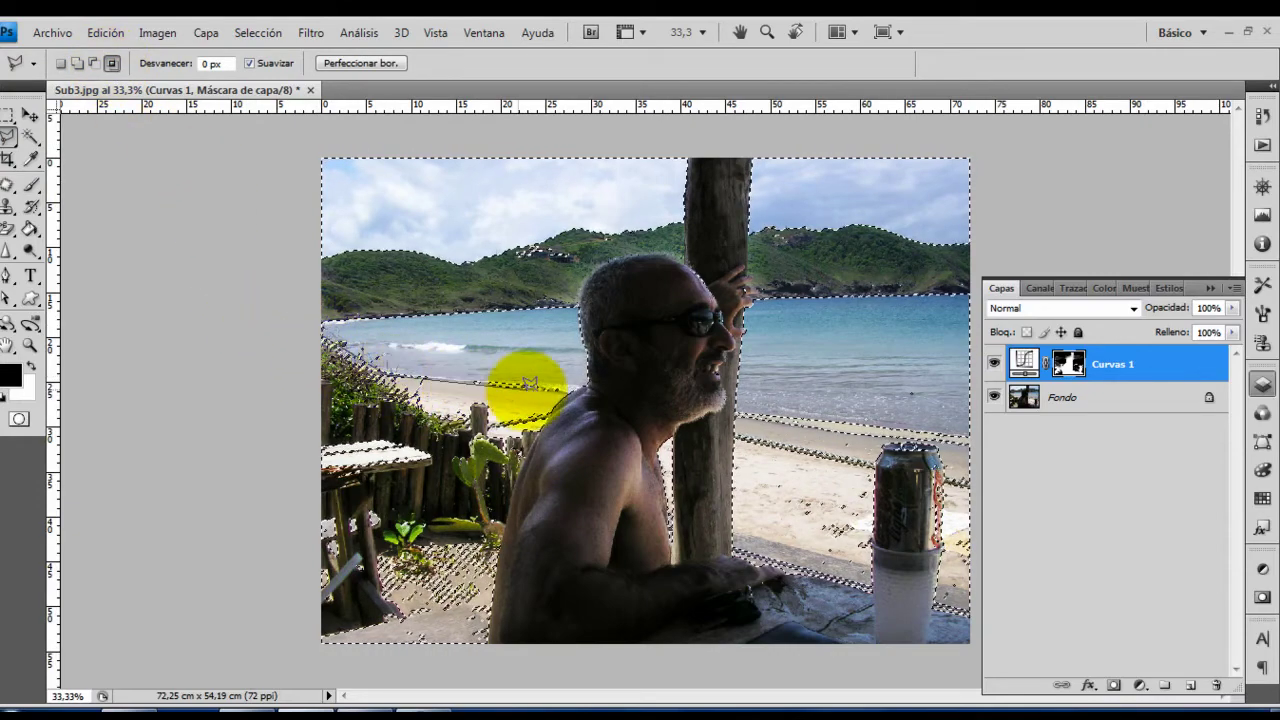
Trace a polygon around the sea strip behind the man to trim the selection
left_click(570, 388)
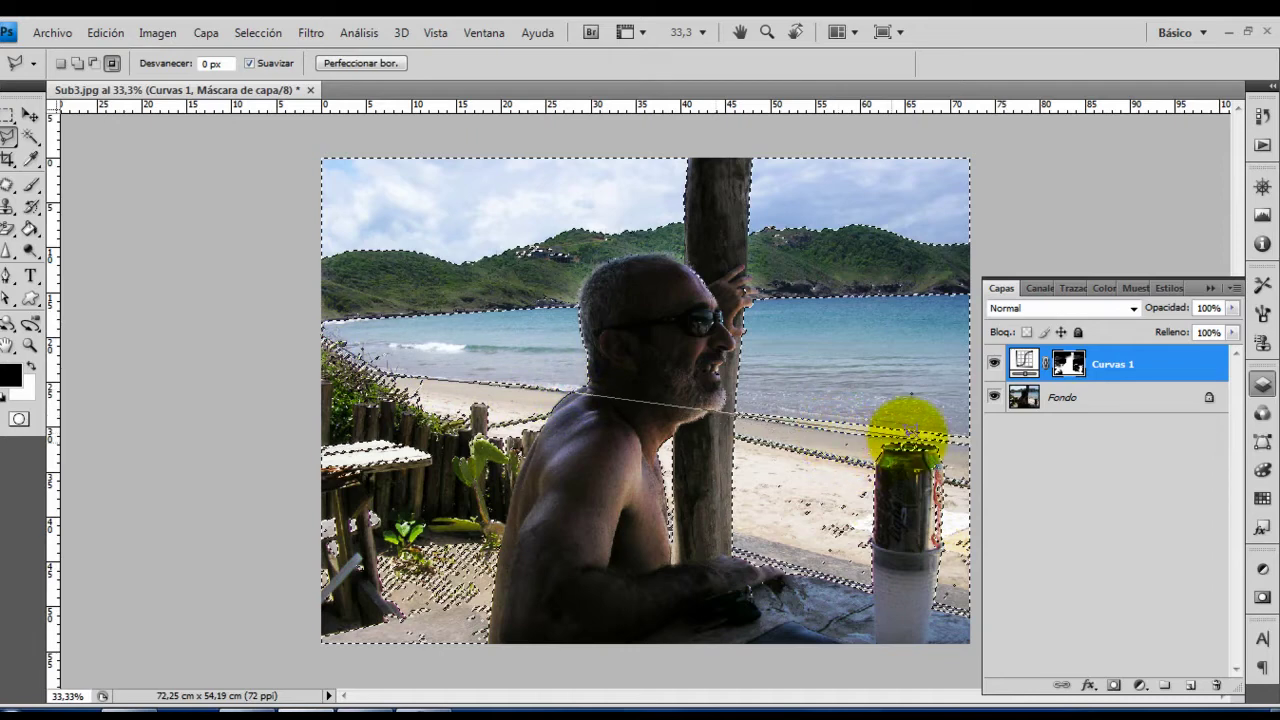
left_click(984, 285)
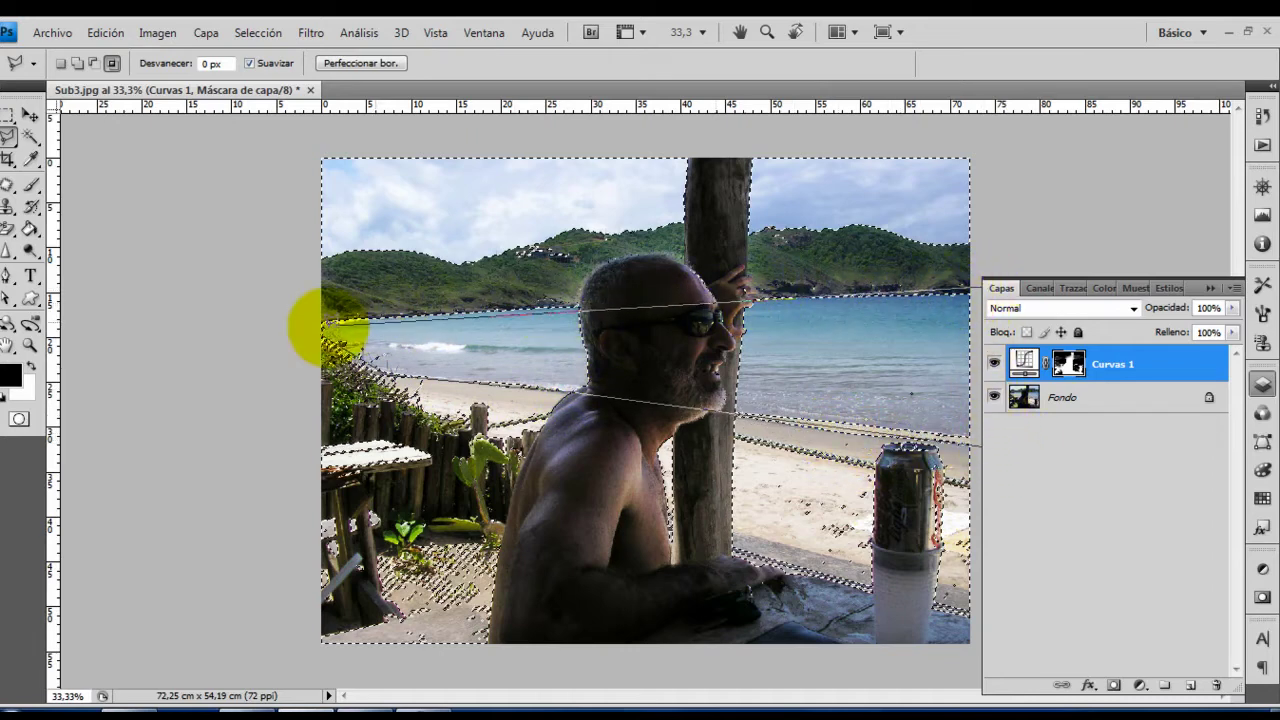
left_click(287, 322)
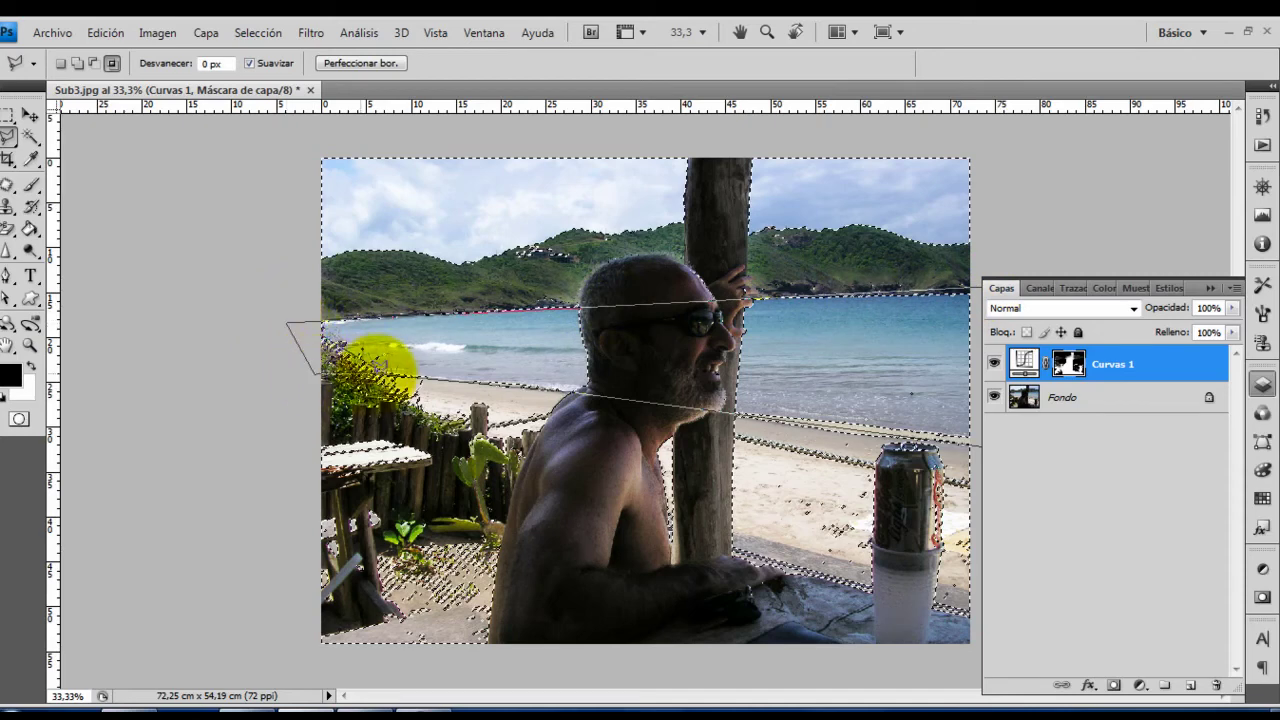
double_click(385, 365)
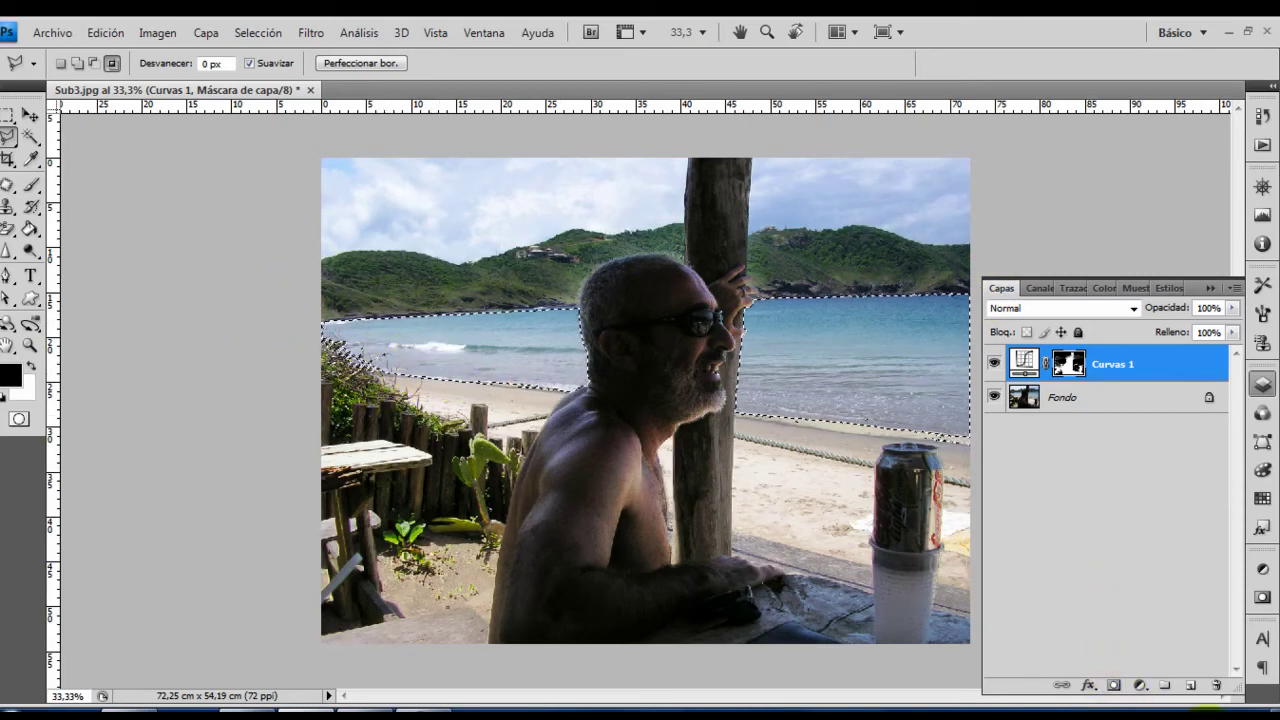
left_click(1139, 686)
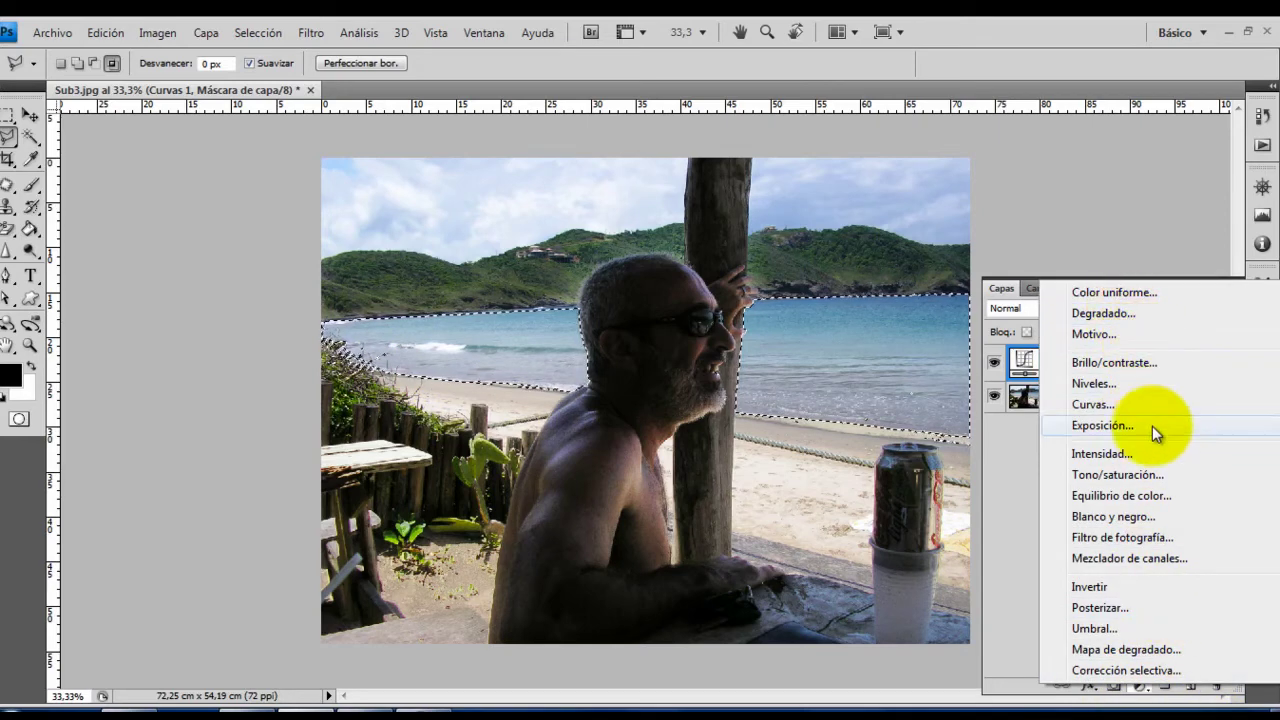
Add an Equilibrio de color layer with Amarillo–Azul +85 and Cian–Rojo about −73
left_click(1141, 500)
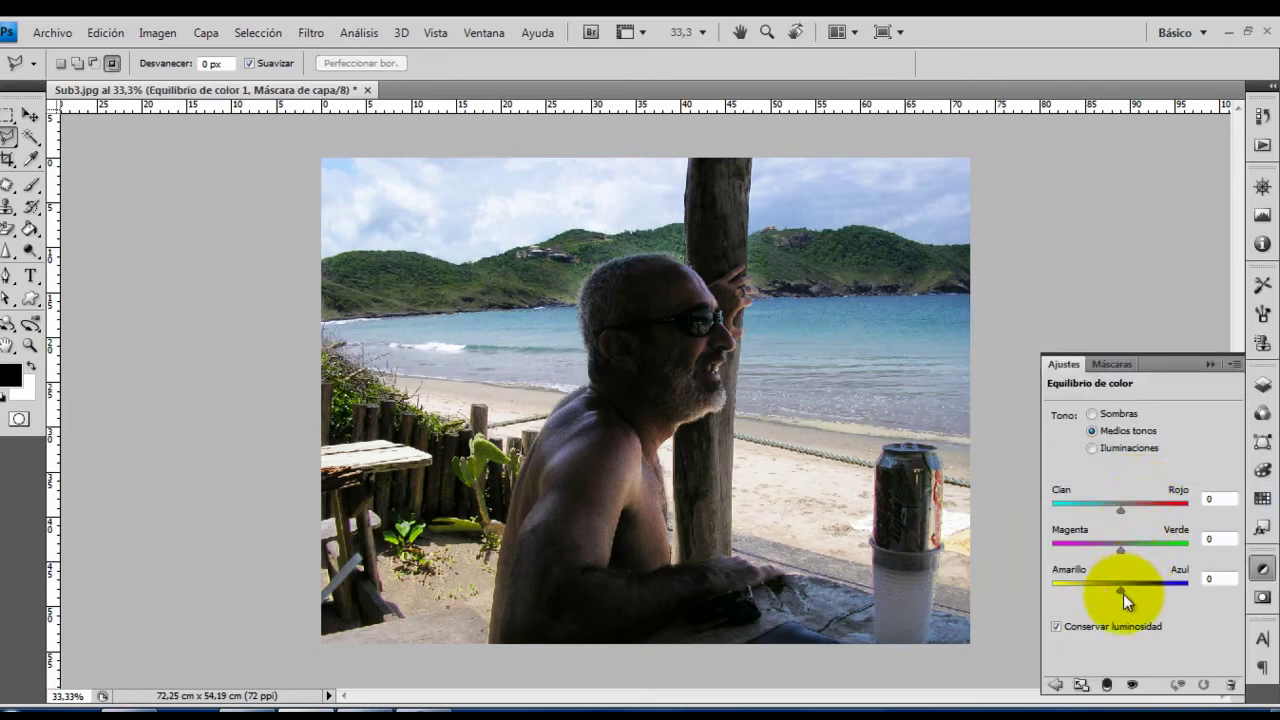
left_click_drag(1130, 581, 1178, 598)
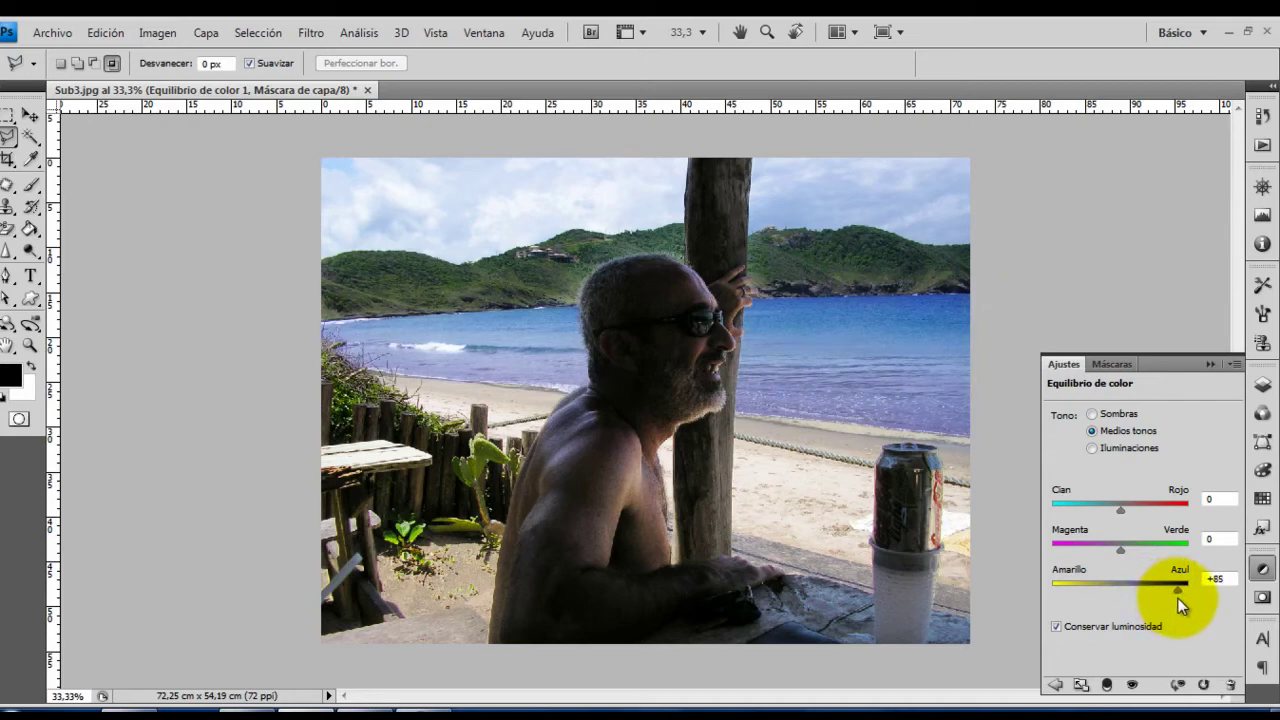
left_click(1127, 545)
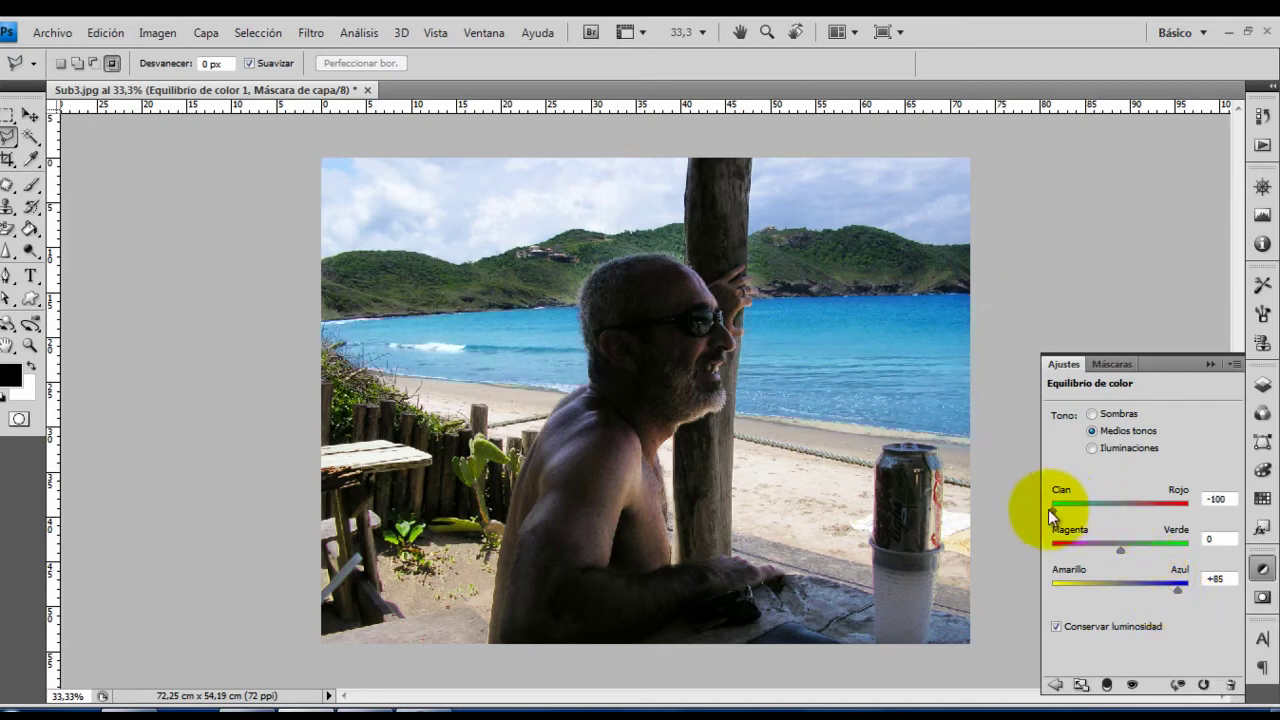
mouse_move(1048, 509)
left_mouse_down()
mouse_move(1190, 510)
mouse_move(1105, 520)
left_mouse_up()
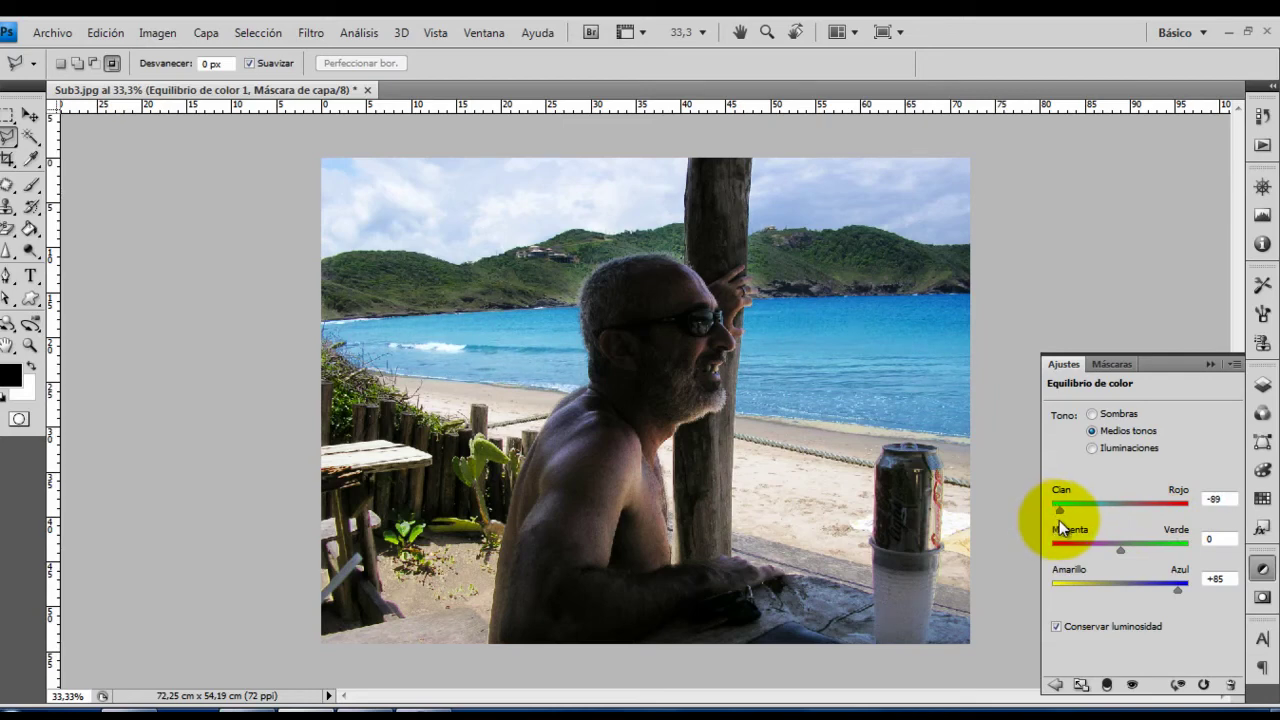
left_click_drag(1050, 519, 1072, 520)
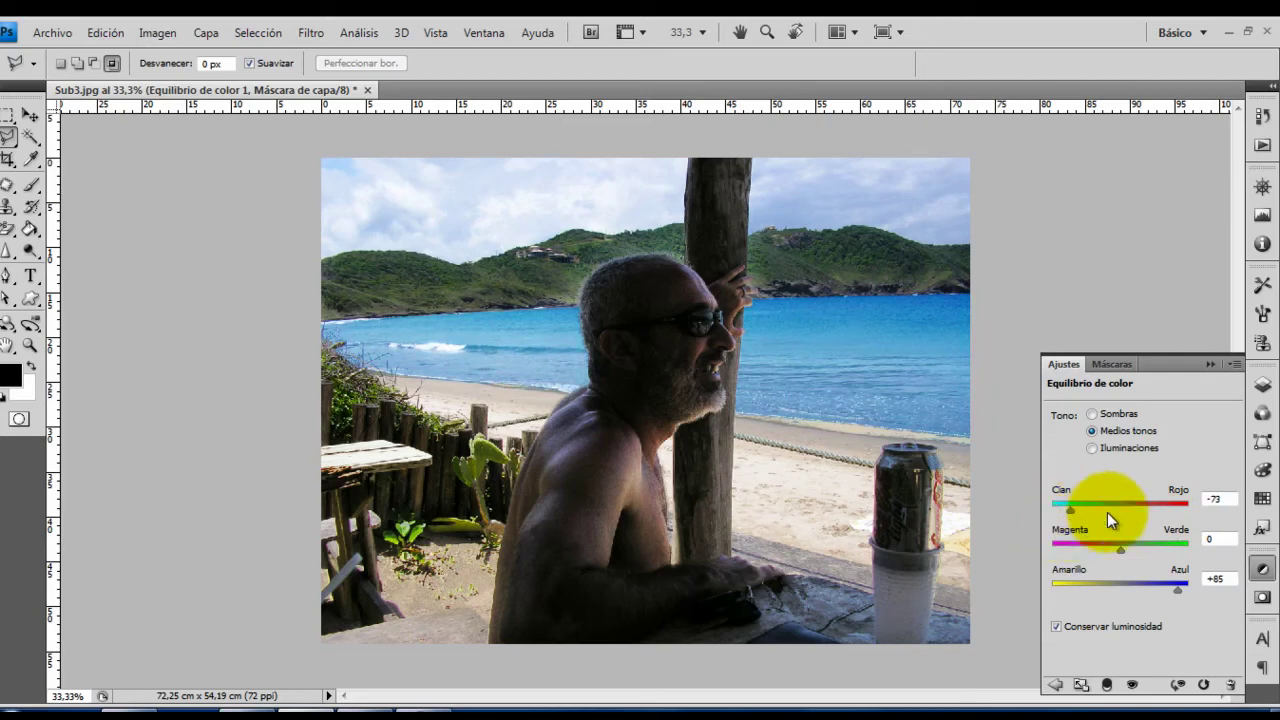
left_click(1266, 386)
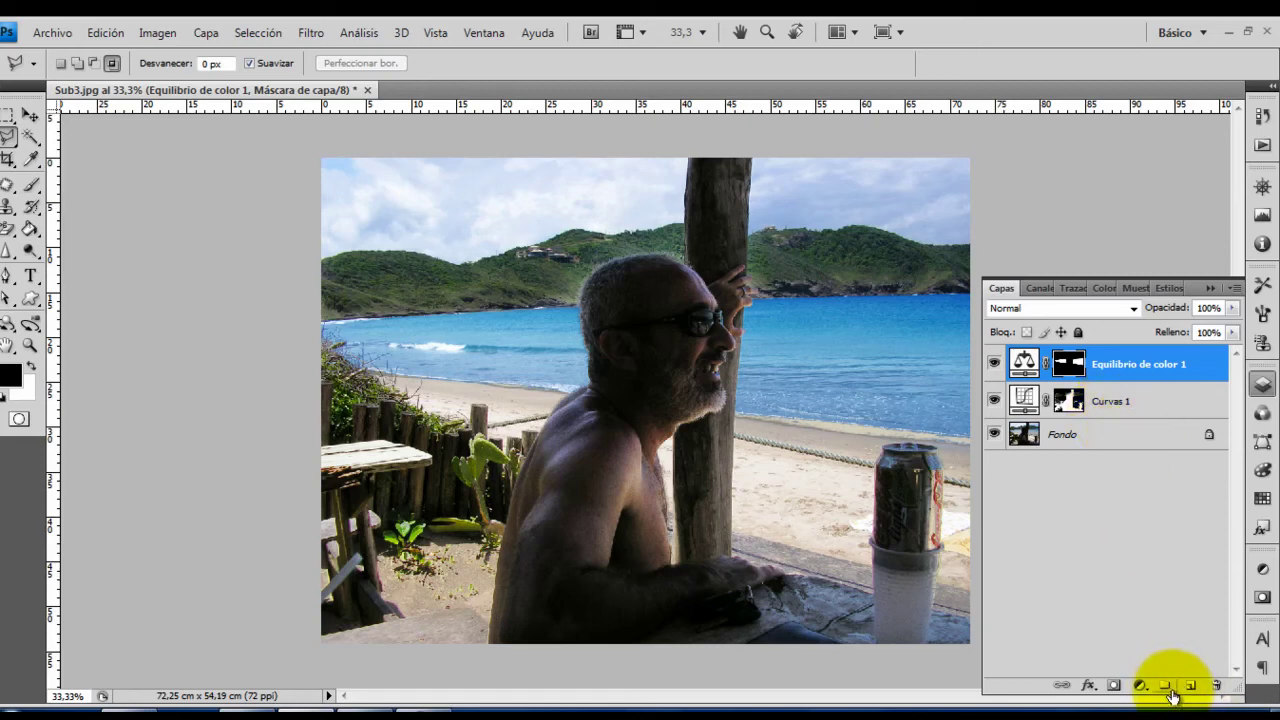
Flatten the image with Capa > Acoplar imagen into a single Fondo layer
left_click(1139, 685)
key("Escape")
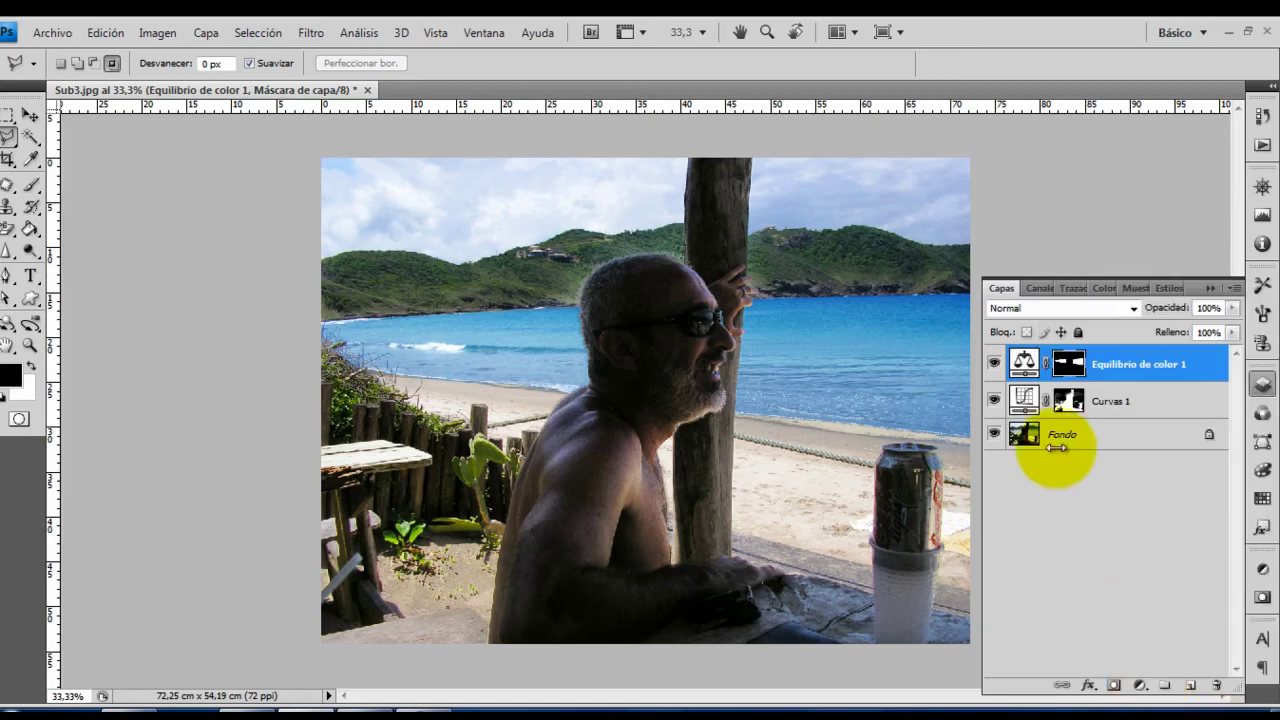
left_click(204, 33)
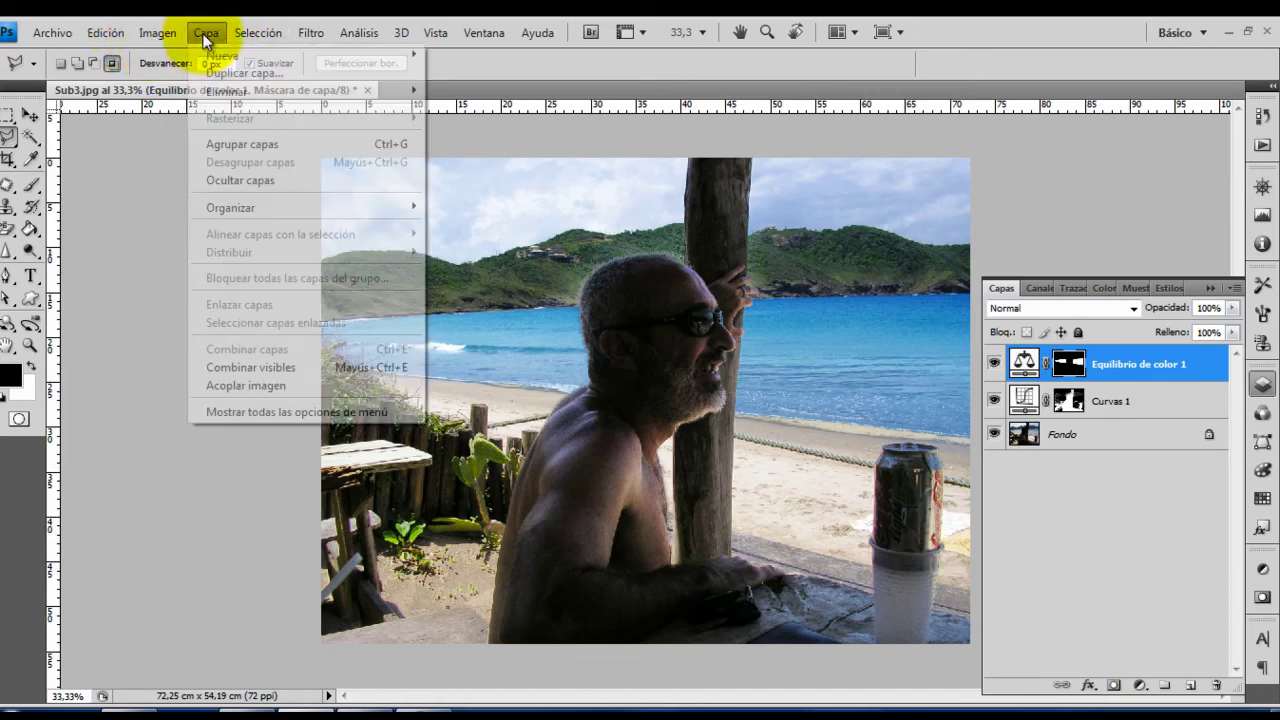
left_click(245, 388)
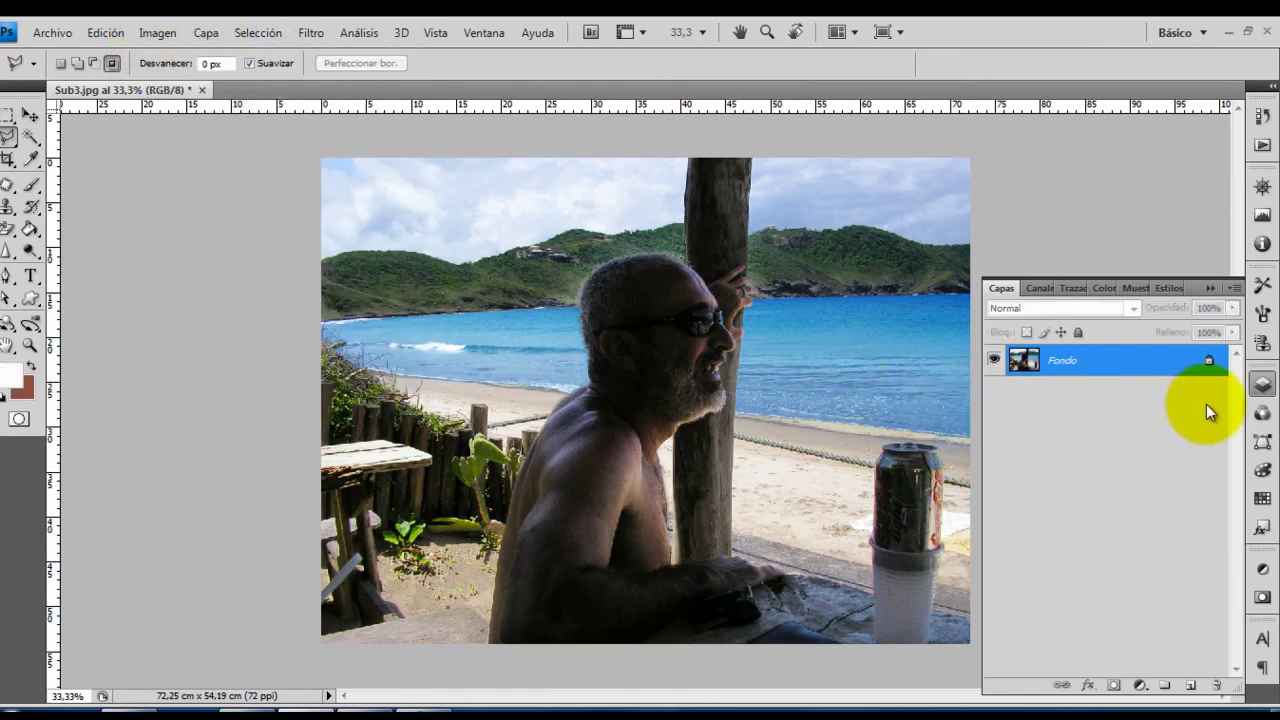